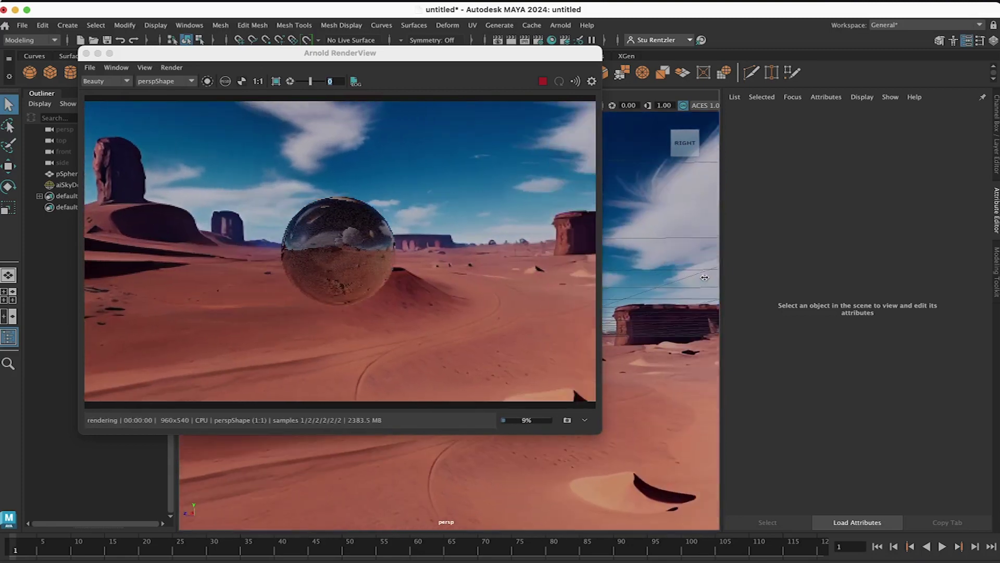
- Inspect the reflective sphere's standardSurface1 material settings alongside its desert render in Arnold RenderView
{"action": "left_click_drag", "start_coordinate": [439, 59], "coordinate": [279, 170]}
{"action": "left_click", "coordinate": [475, 315]}
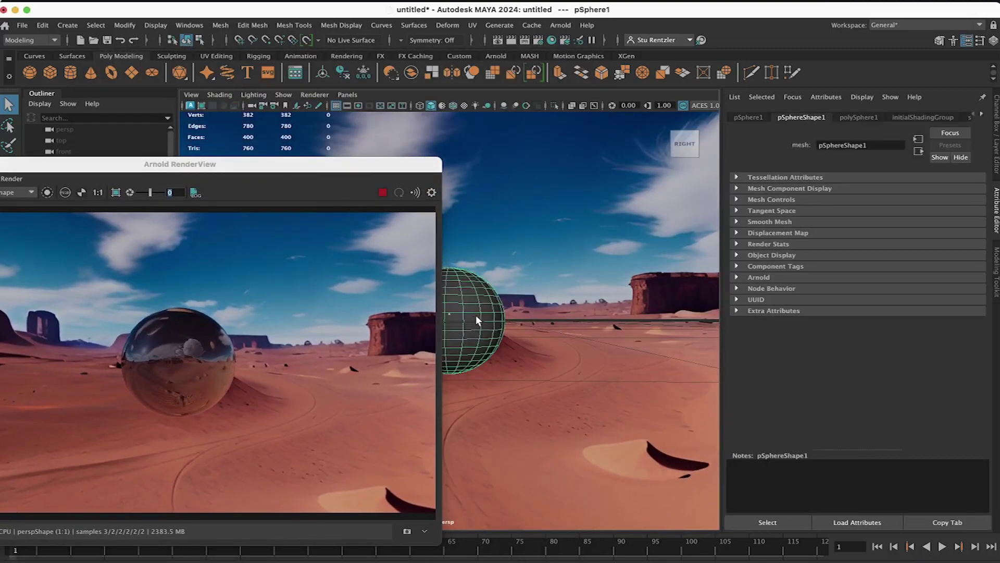
{"action": "left_click", "coordinate": [982, 114]}
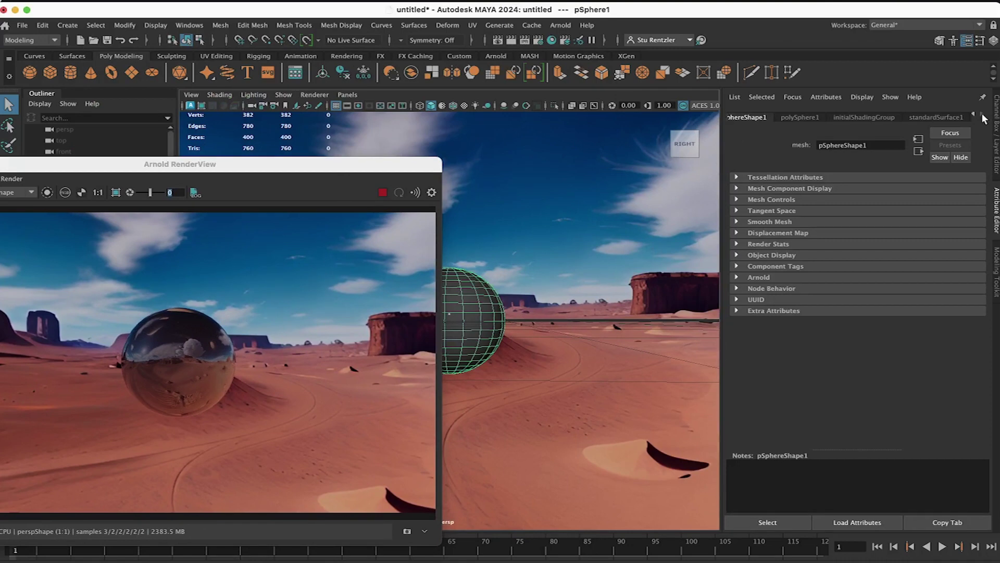
{"action": "left_click", "coordinate": [936, 117]}
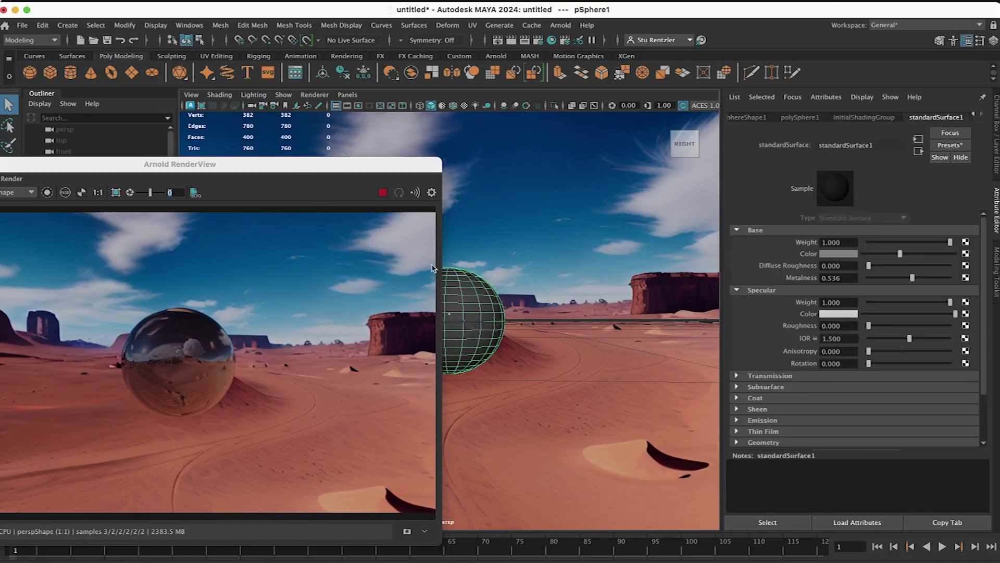
{"action": "left_click_drag", "start_coordinate": [332, 166], "coordinate": [479, 108]}
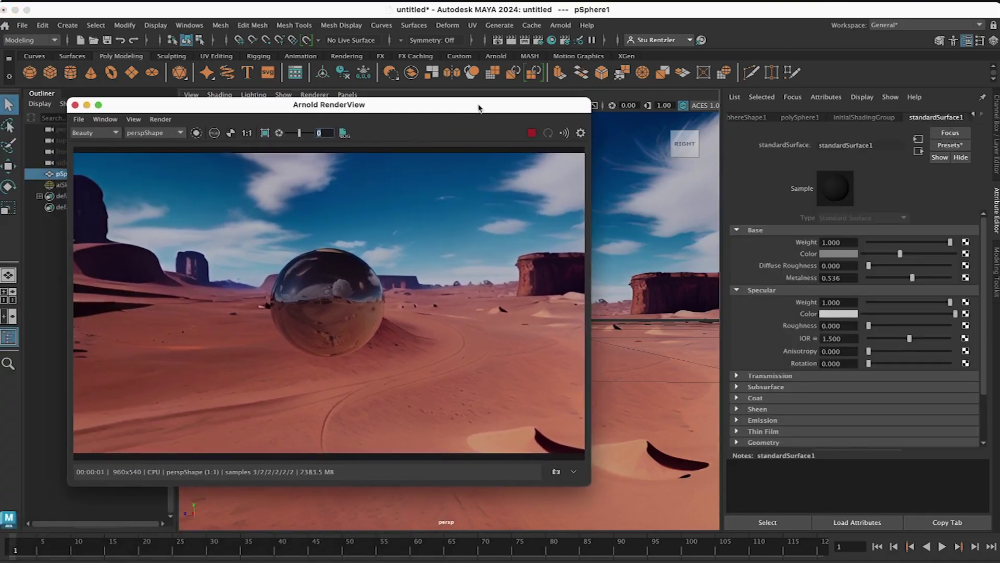
{"action": "mouse_move", "coordinate": [644, 237]}
{"action": "left_mouse_down", "text": "alt"}
{"action": "mouse_move", "coordinate": [587, 235]}
{"action": "mouse_move", "coordinate": [660, 240]}
{"action": "left_mouse_up", "text": "alt"}
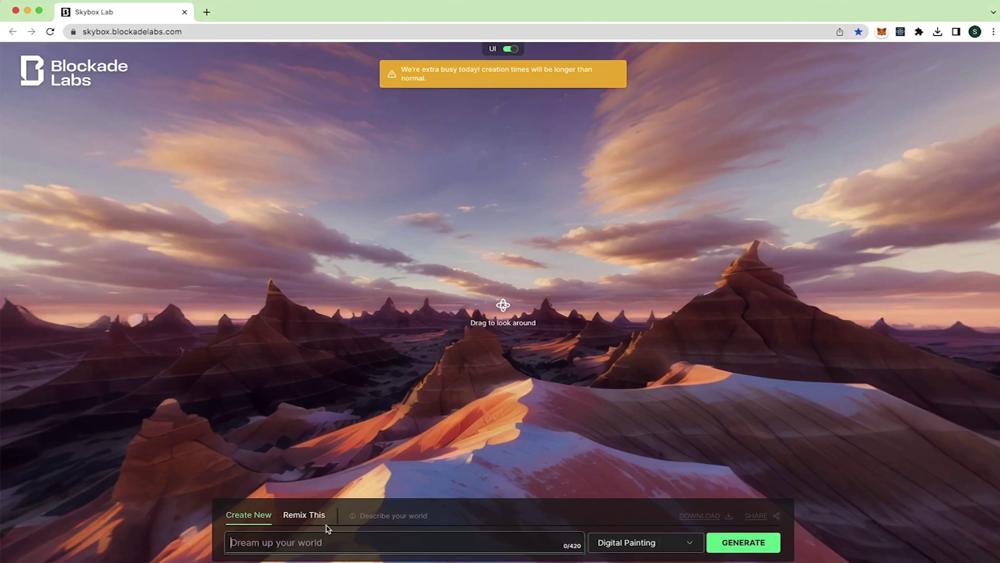
- Switch to Skybox Lab and enter the prompt "jungle scene on an island with a blue sky and fluffy clouds"
{"action": "type", "text": "i"}
{"action": "type", "text": "ungle s"}
{"action": "type", "text": "ce"}
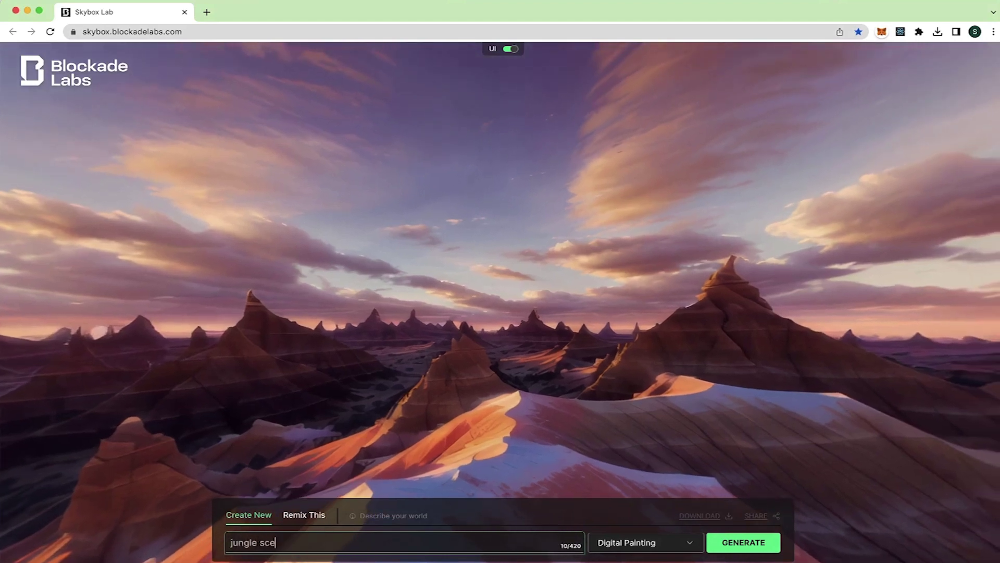
{"action": "type", "text": "ne on a"}
{"action": "type", "text": "n island"}
{"action": "type", "text": " o"}
{"action": "type", "text": "ith a"}
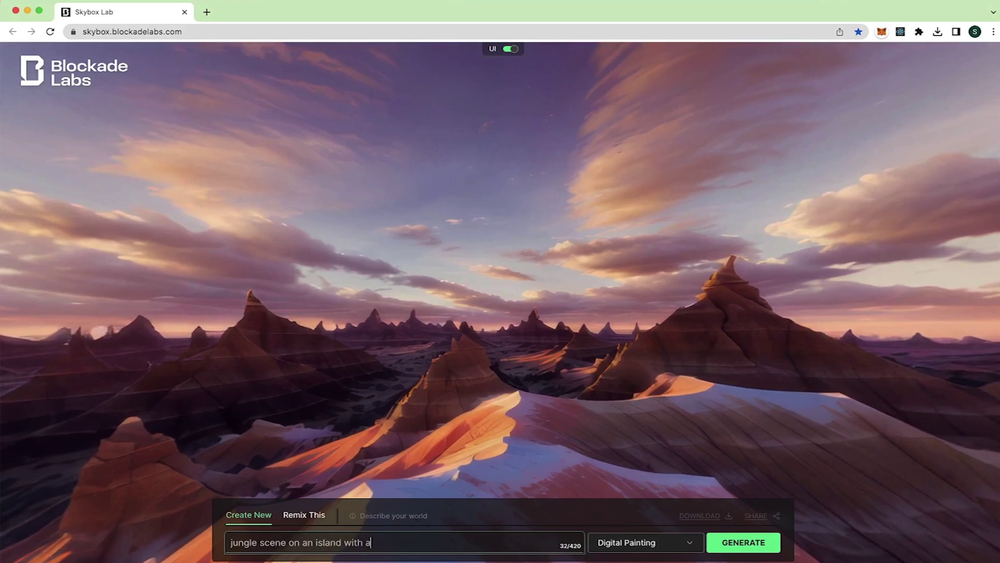
{"action": "type", "text": " blue sky and fluffy clouds"}
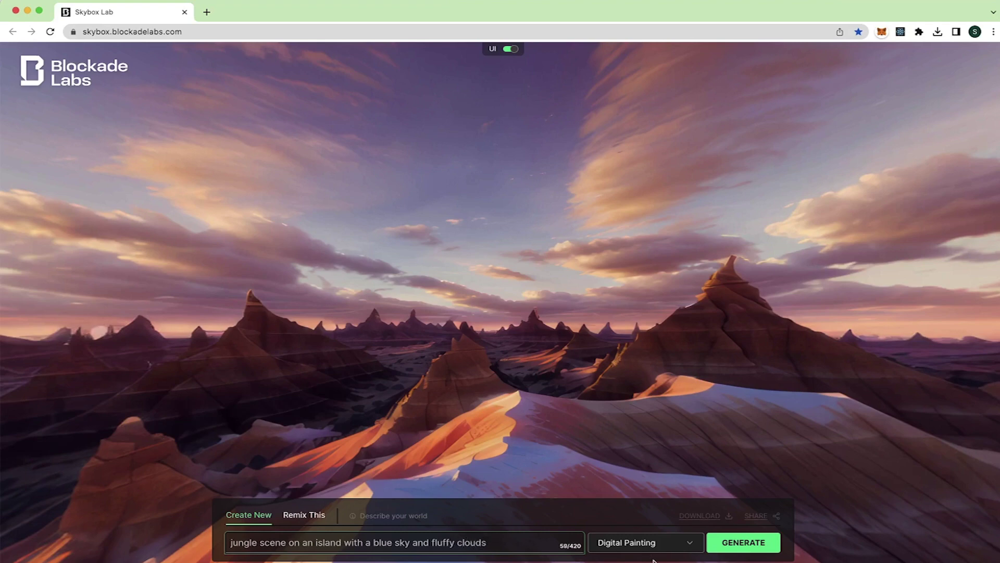
- Choose the Realistic style and generate the skybox
{"action": "left_click", "coordinate": [650, 542]}
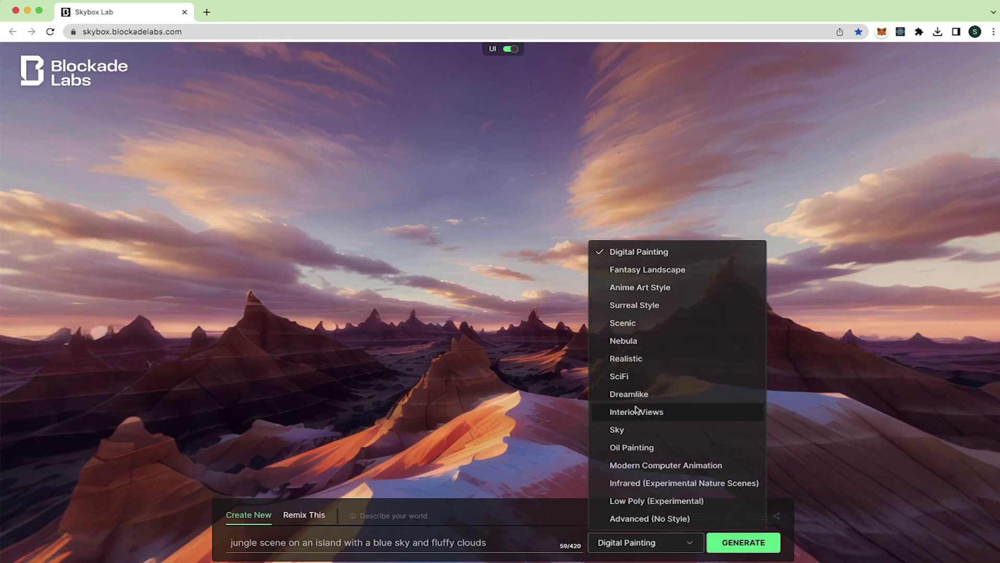
{"action": "left_click", "coordinate": [633, 365]}
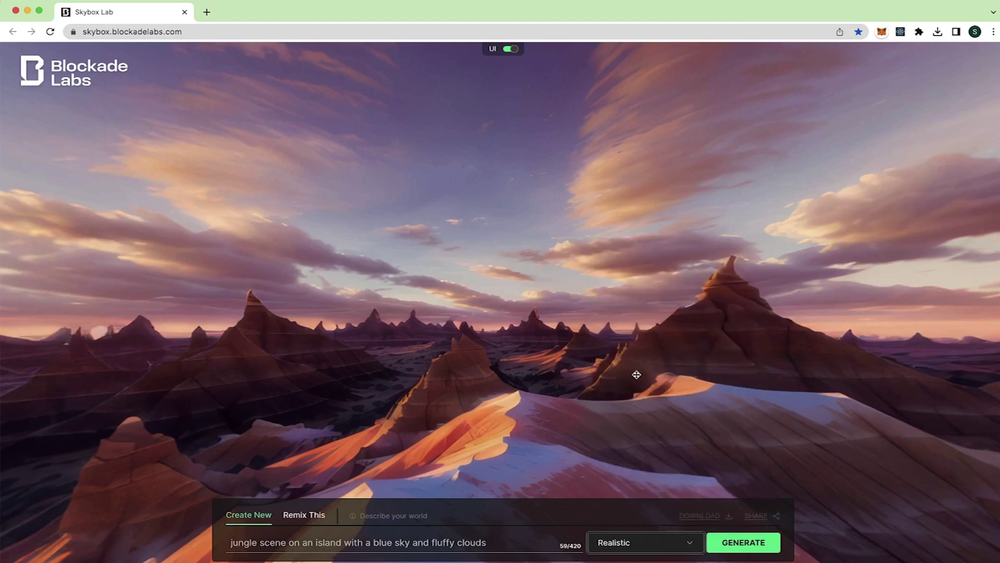
{"action": "left_click", "coordinate": [739, 547]}
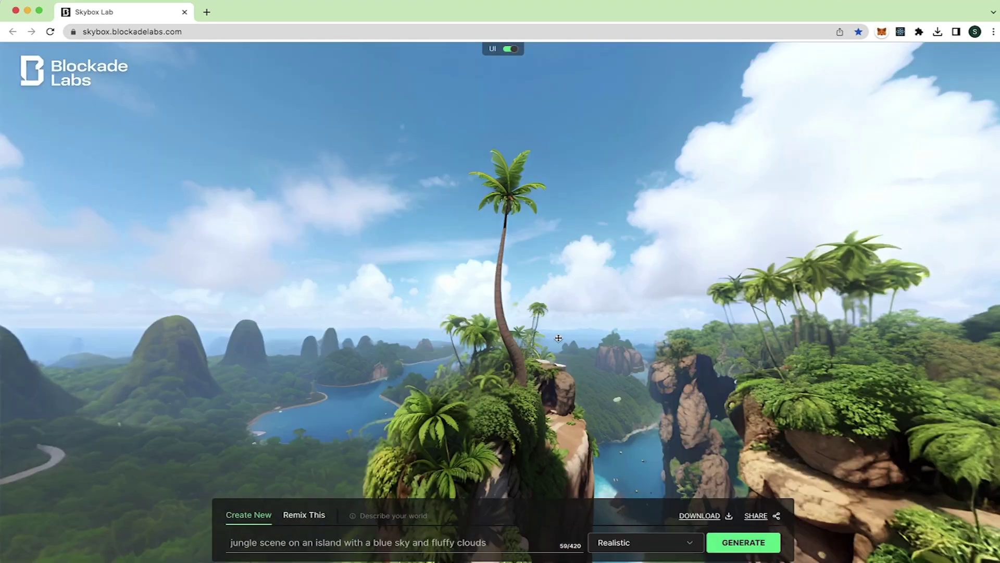
- Look around the generated jungle skybox and download it
{"action": "left_click_drag", "start_coordinate": [559, 338], "coordinate": [479, 250]}
{"action": "left_click_drag", "start_coordinate": [690, 265], "coordinate": [549, 237]}
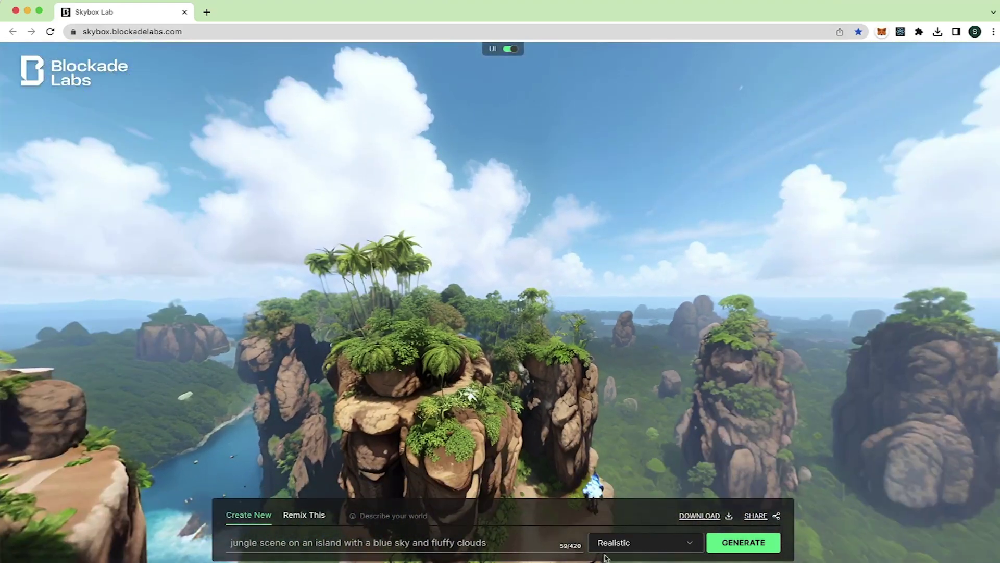
{"action": "left_click", "coordinate": [700, 516]}
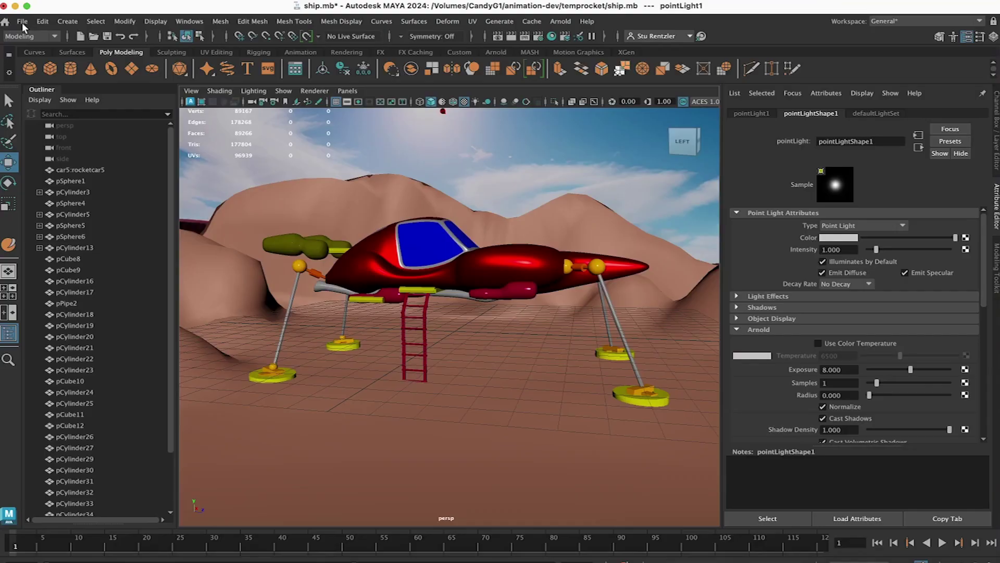
- Switch to Maya, start a new scene and create a polygon sphere at the origin
{"action": "left_click", "coordinate": [23, 22]}
{"action": "left_click", "coordinate": [31, 68]}
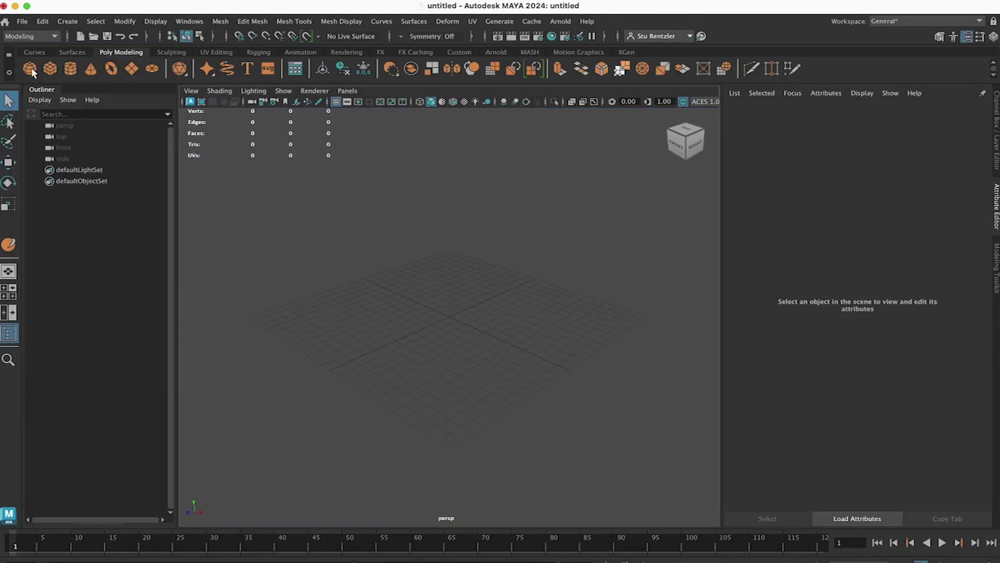
{"action": "left_click", "coordinate": [32, 67]}
{"action": "scroll", "coordinate": [467, 287], "scroll_direction": "up", "scroll_amount": 5}
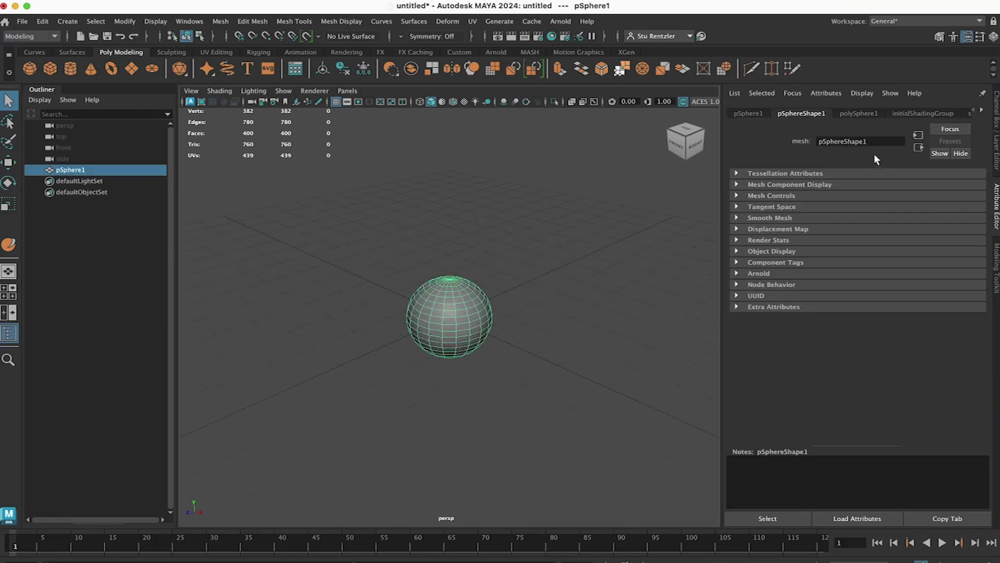
- Examine the new sphere's standardSurface1 base, specular and transmission attributes
{"action": "left_click", "coordinate": [940, 114]}
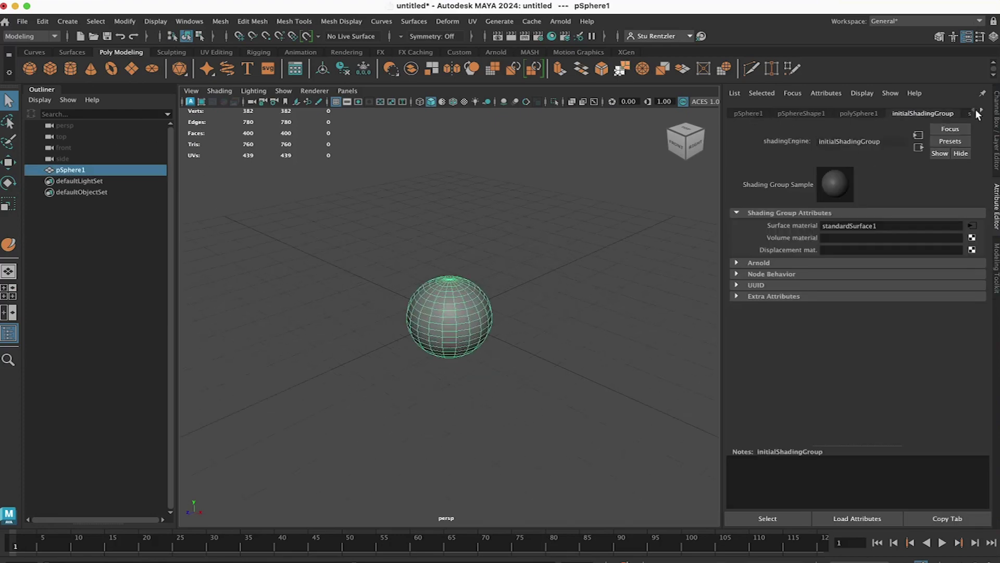
{"action": "left_click", "coordinate": [982, 112]}
{"action": "left_click", "coordinate": [955, 114]}
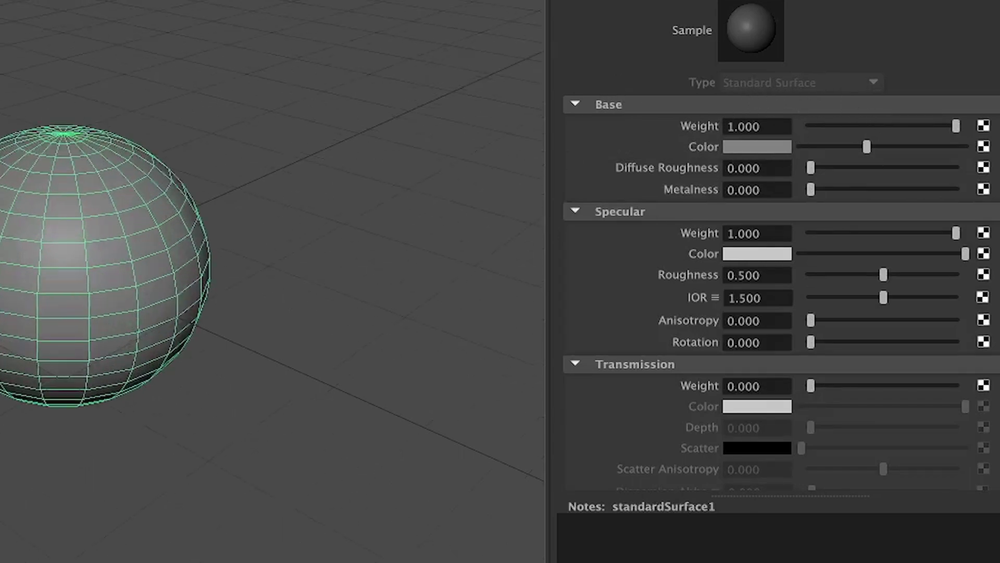
- Add an Arnold Skydome Light to the scene
{"action": "left_click", "coordinate": [560, 21]}
{"action": "mouse_move", "coordinate": [583, 81]}
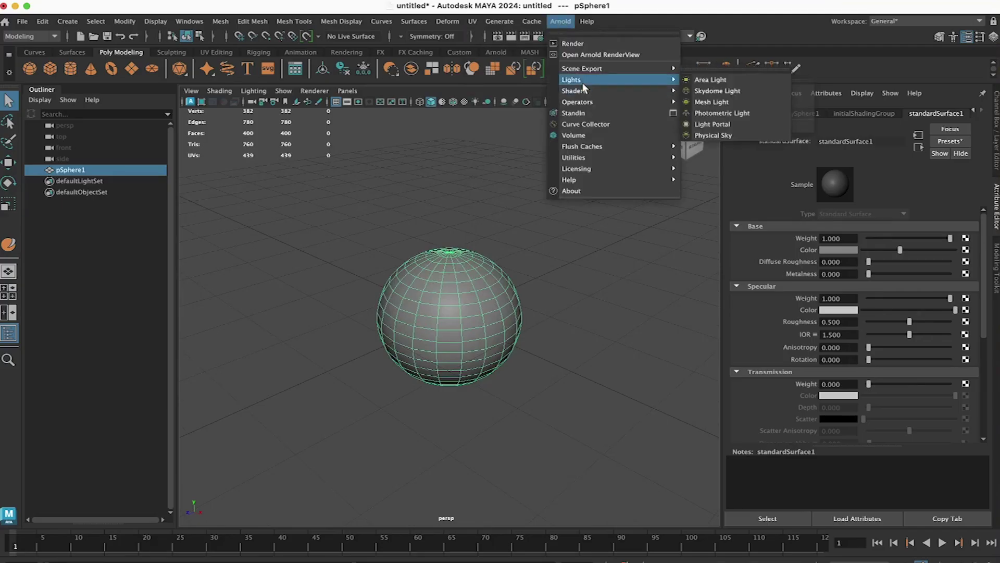
{"action": "left_click", "coordinate": [715, 90]}
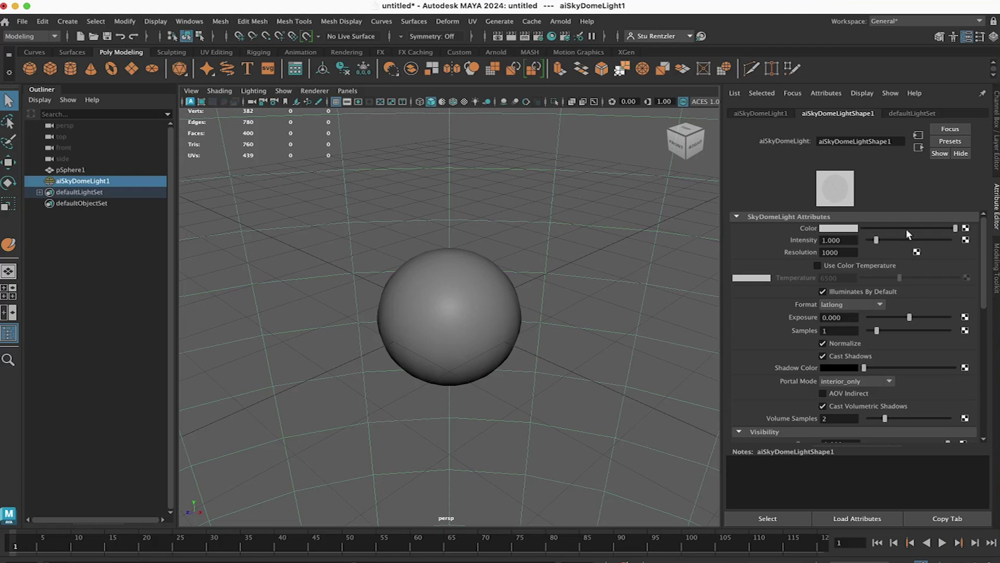
- Map the skydome light's color to a File texture using realistic_jungle_scene_on_an_island_with_a_blue_sk.jpeg from the Downloads folder
{"action": "left_click", "coordinate": [967, 228]}
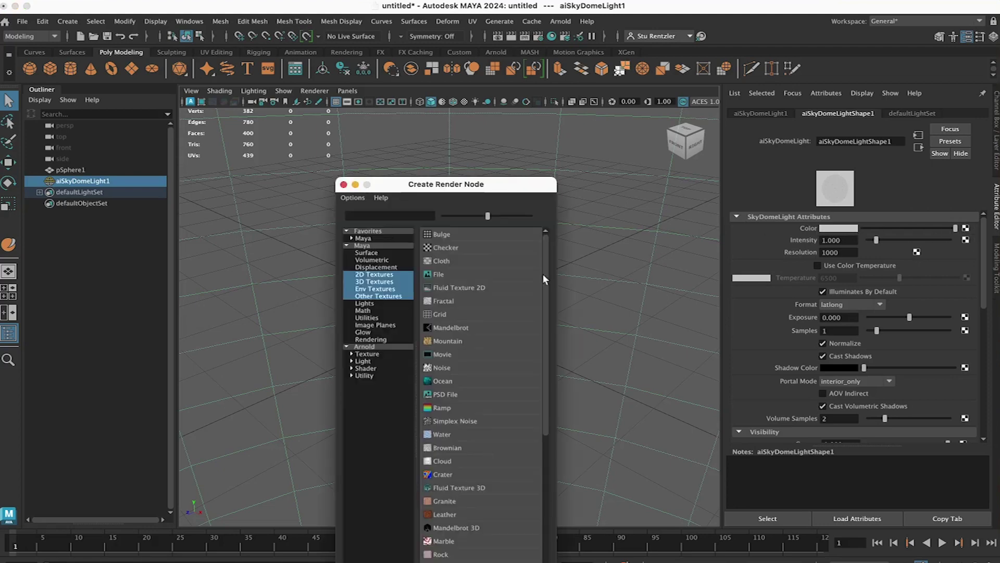
{"action": "left_click", "coordinate": [451, 273]}
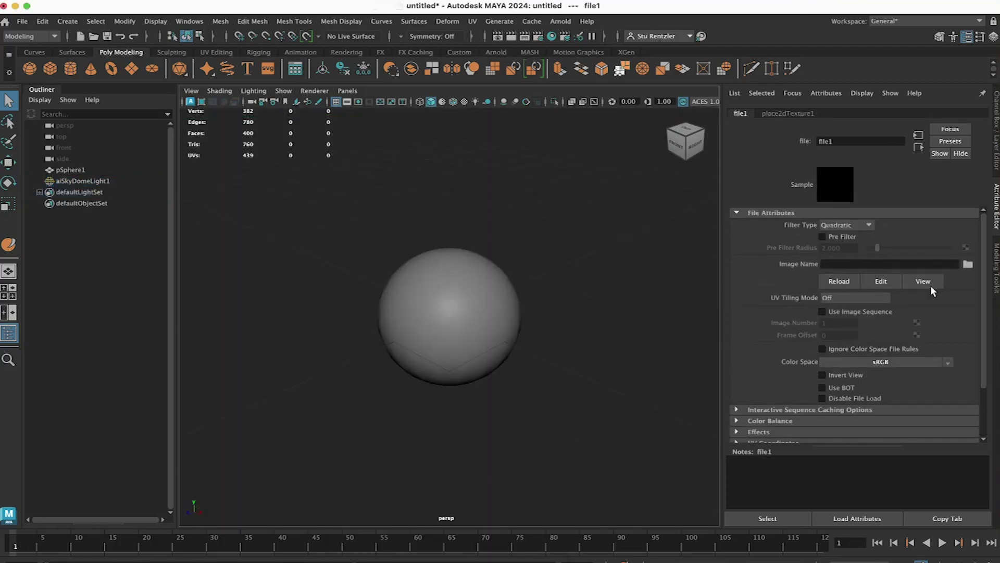
{"action": "left_click", "coordinate": [968, 265]}
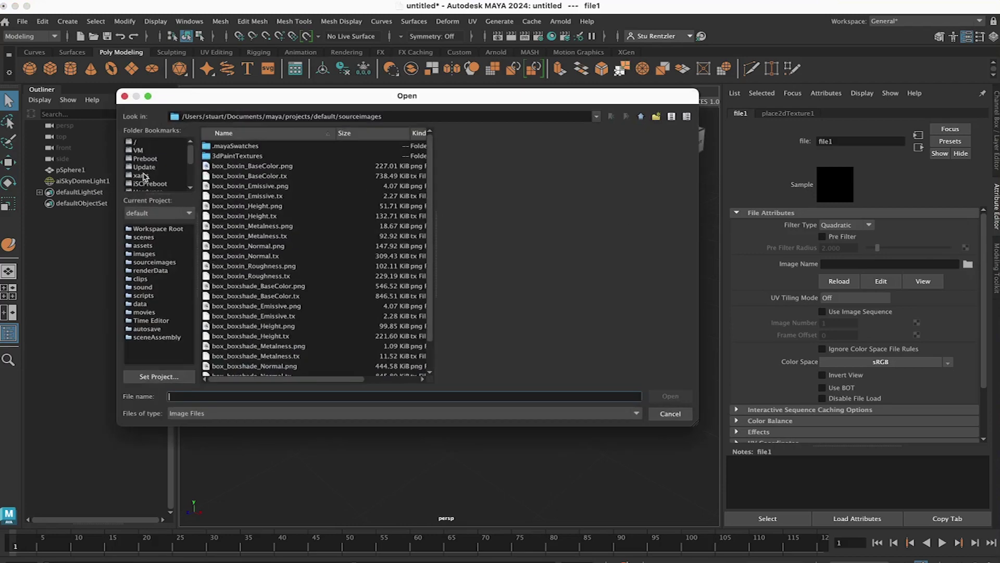
{"action": "key", "text": "BackSpace"}
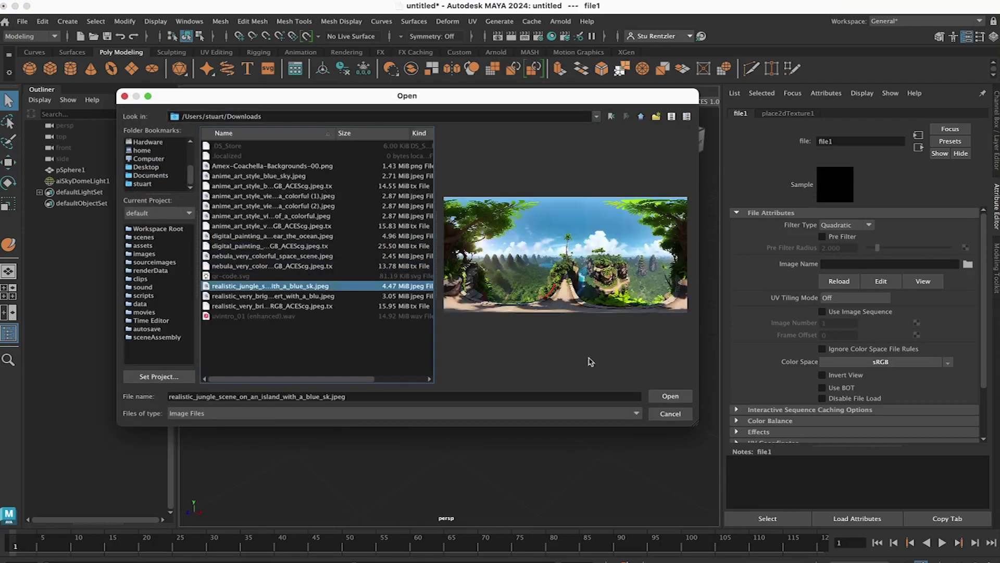
{"action": "left_click", "coordinate": [669, 397]}
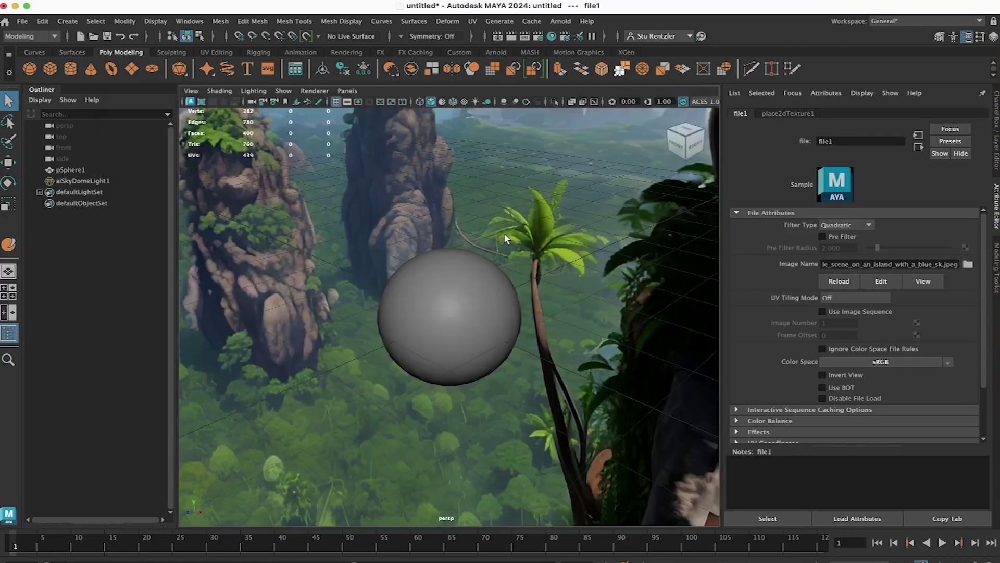
- Select the skydome light, open Arnold RenderView and start rendering the perspective view
{"action": "left_click", "coordinate": [521, 210]}
{"action": "left_click", "coordinate": [561, 21]}
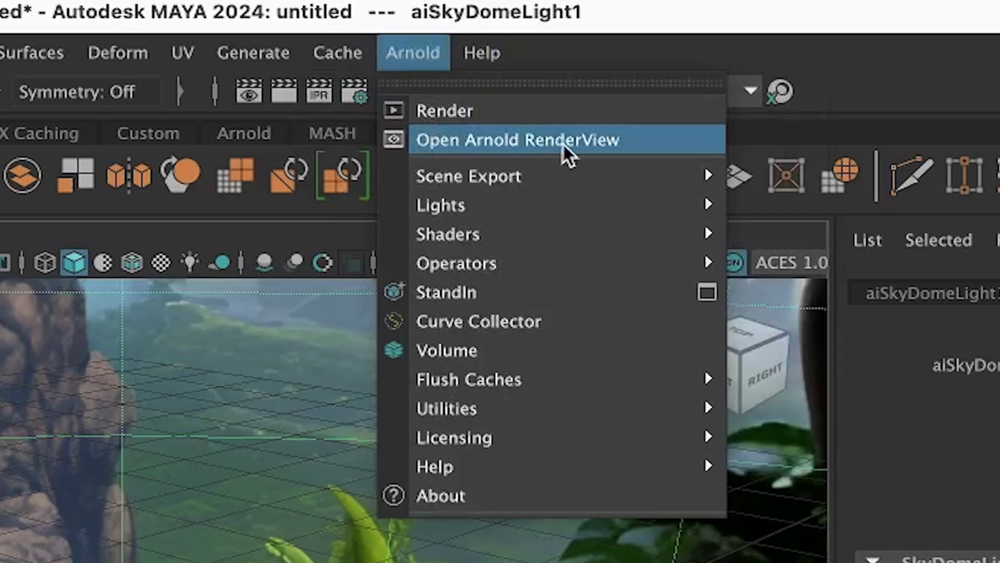
{"action": "left_click", "coordinate": [564, 142]}
{"action": "left_click_drag", "start_coordinate": [441, 304], "coordinate": [445, 265]}
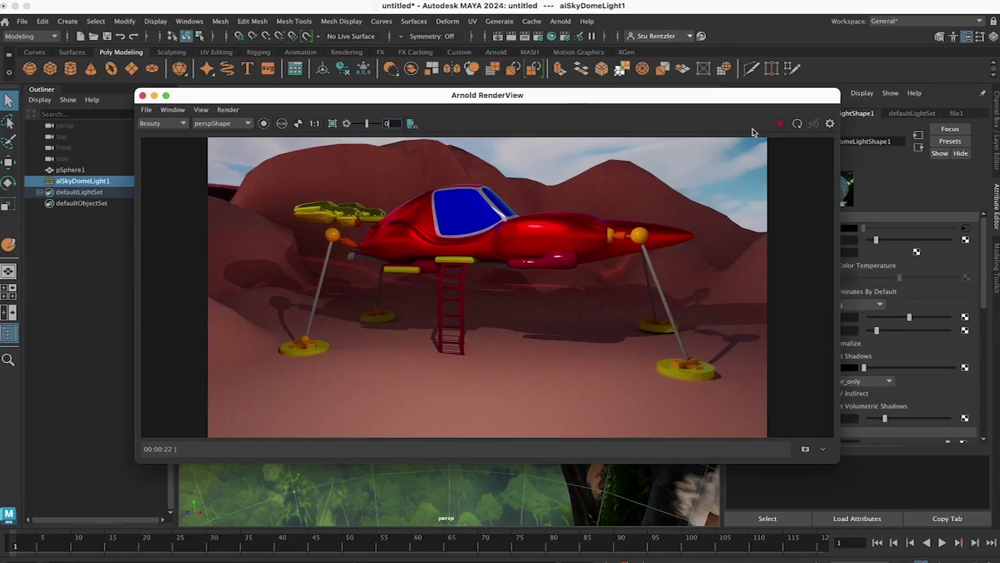
{"action": "left_click", "coordinate": [780, 123]}
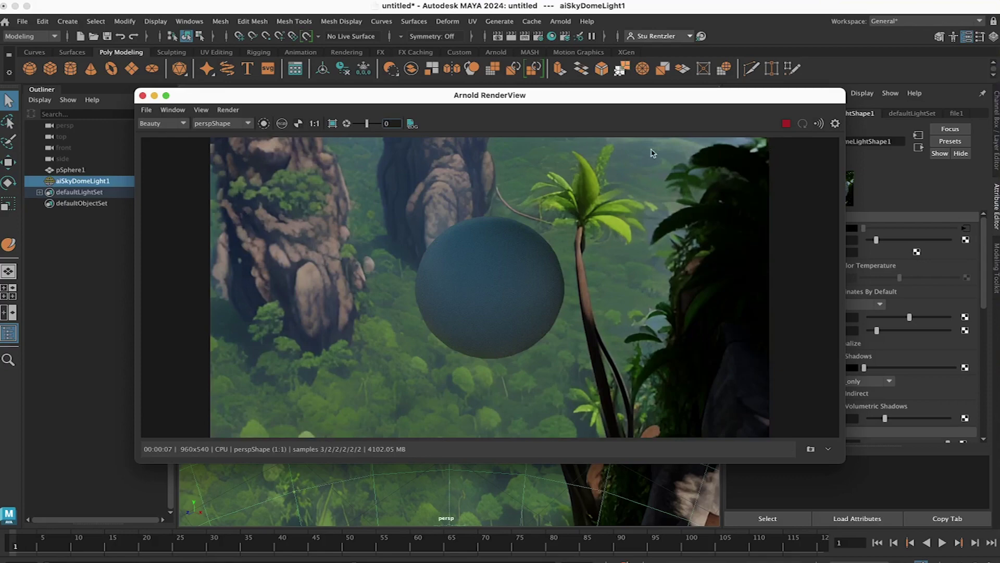
- Rotate the skydome light around its vertical axis until rounded jungle hills lie behind the sphere, keeping the render beside the viewport
{"action": "left_click_drag", "start_coordinate": [413, 99], "coordinate": [775, 73]}
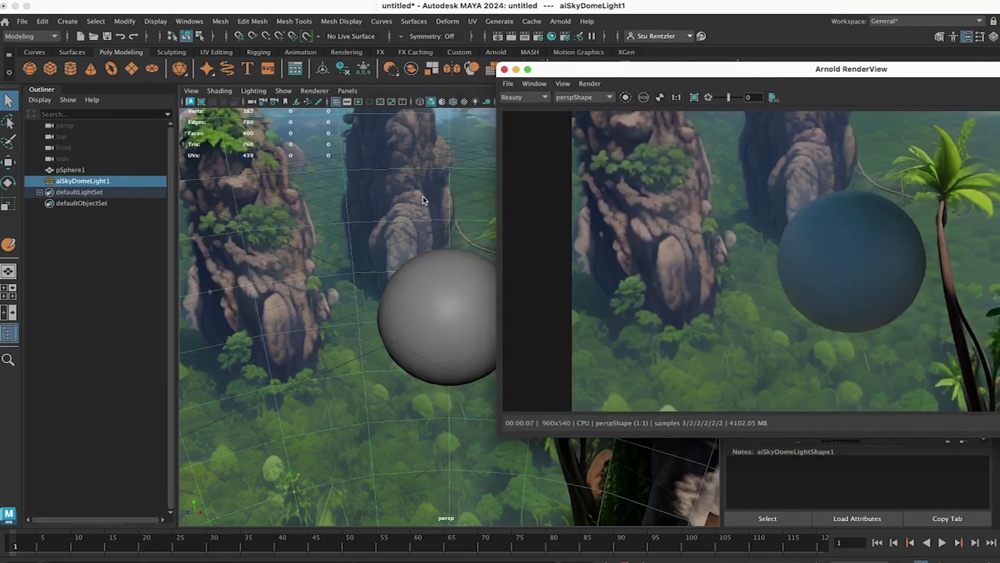
{"action": "mouse_move", "coordinate": [417, 201]}
{"action": "left_mouse_down", "text": "alt"}
{"action": "mouse_move", "coordinate": [448, 186]}
{"action": "mouse_move", "coordinate": [418, 186]}
{"action": "mouse_move", "coordinate": [415, 211]}
{"action": "left_mouse_up", "text": "alt"}
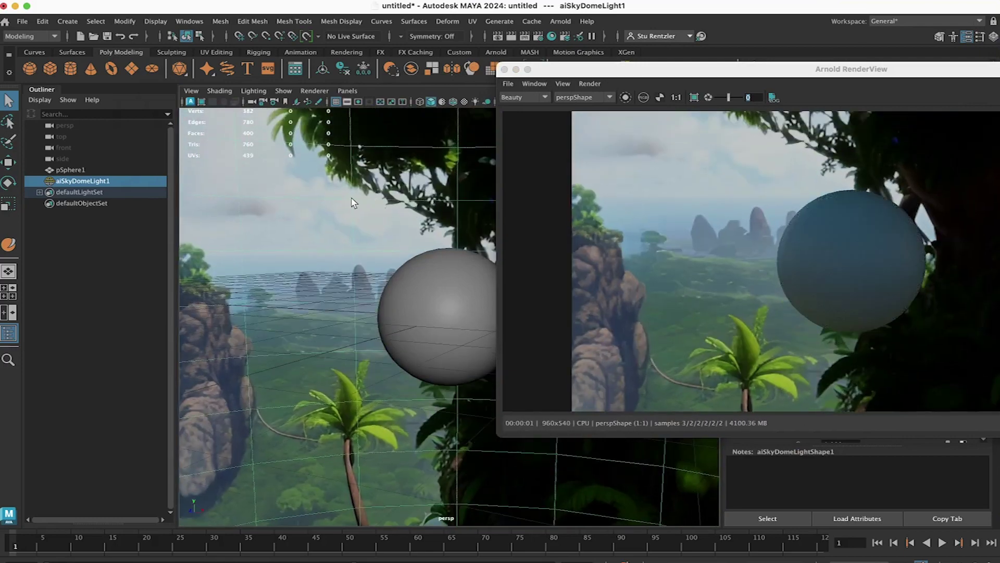
{"action": "left_click", "coordinate": [12, 184]}
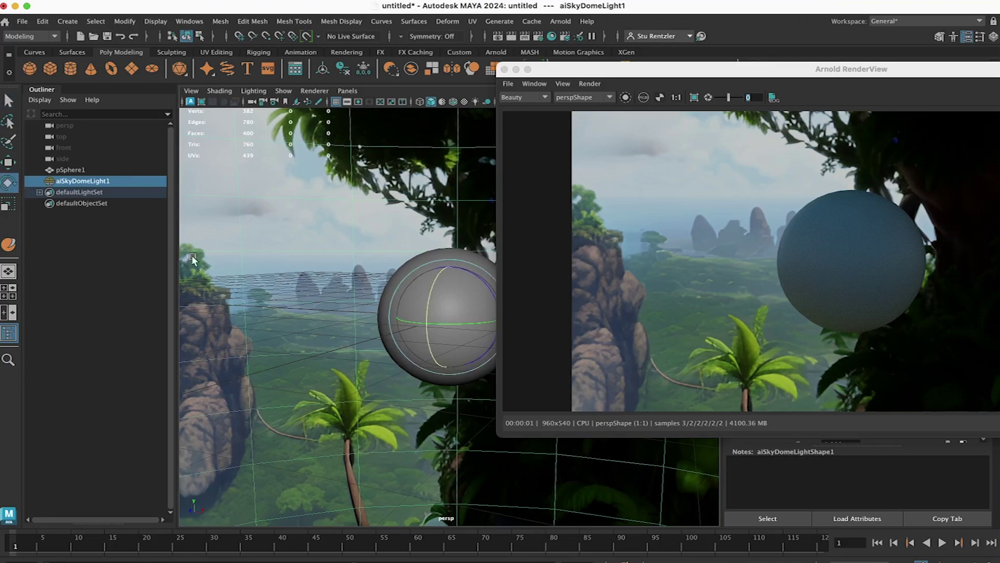
{"action": "left_click_drag", "start_coordinate": [412, 324], "coordinate": [578, 335]}
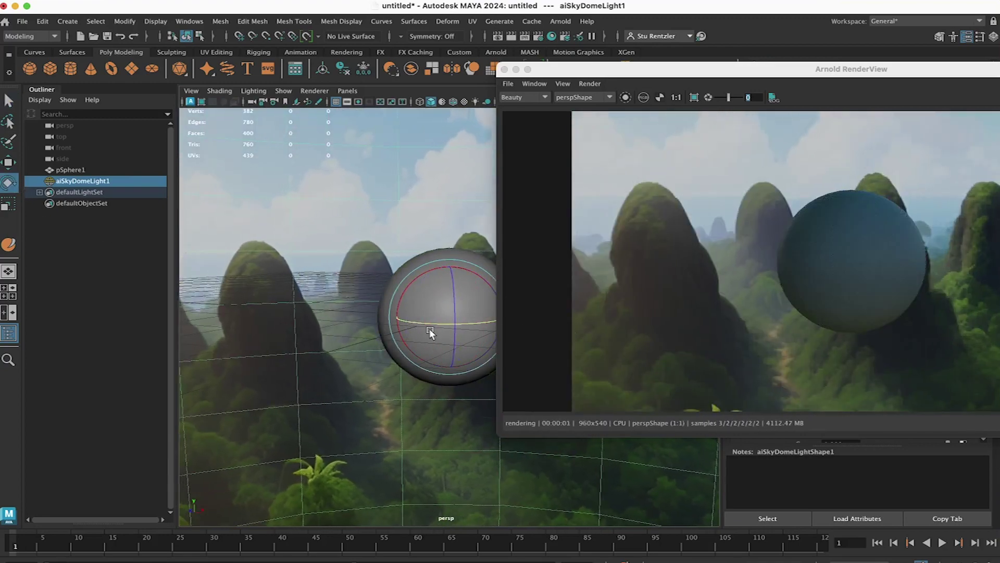
- Select the sphere and open its standardSurface1 material for editing, with the render window clear of the attributes
{"action": "left_click", "coordinate": [419, 255]}
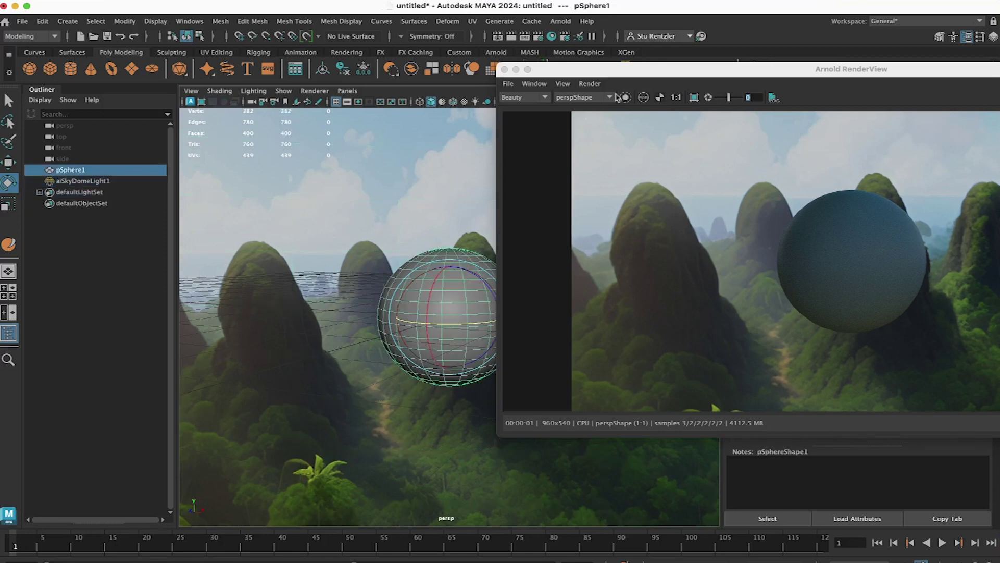
{"action": "left_click_drag", "start_coordinate": [640, 70], "coordinate": [294, 390]}
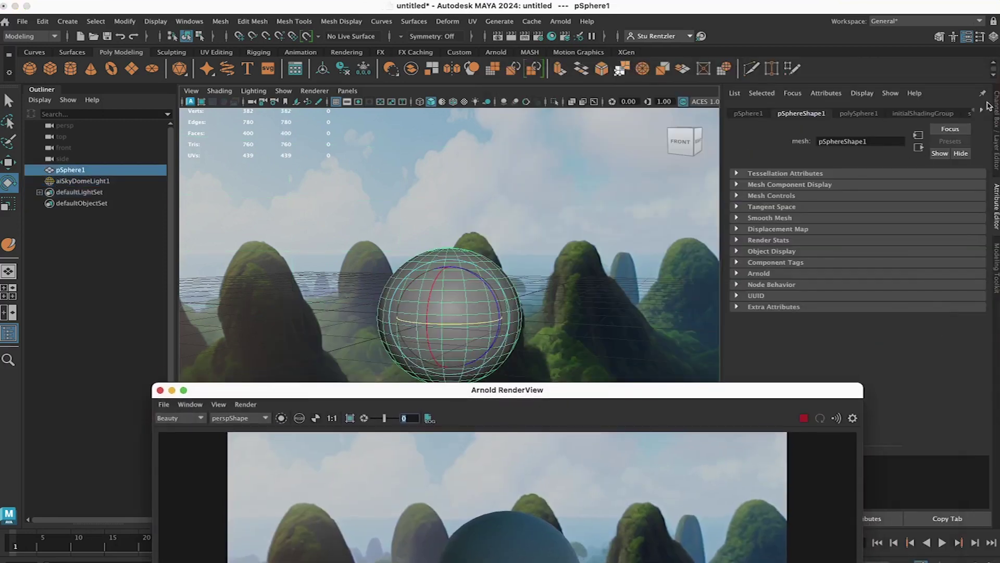
{"action": "left_click", "coordinate": [982, 110]}
{"action": "left_click", "coordinate": [934, 112]}
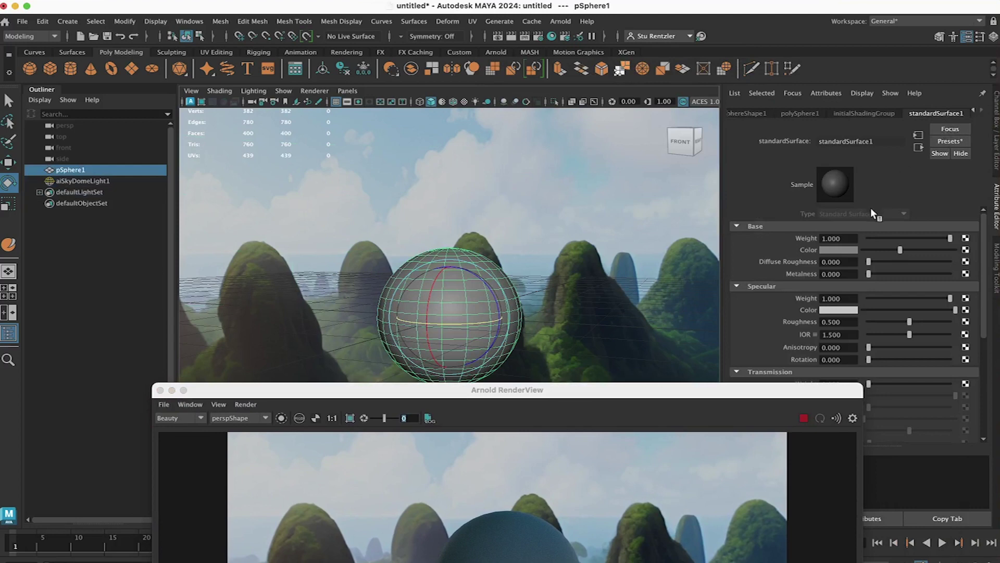
{"action": "key", "text": "q"}
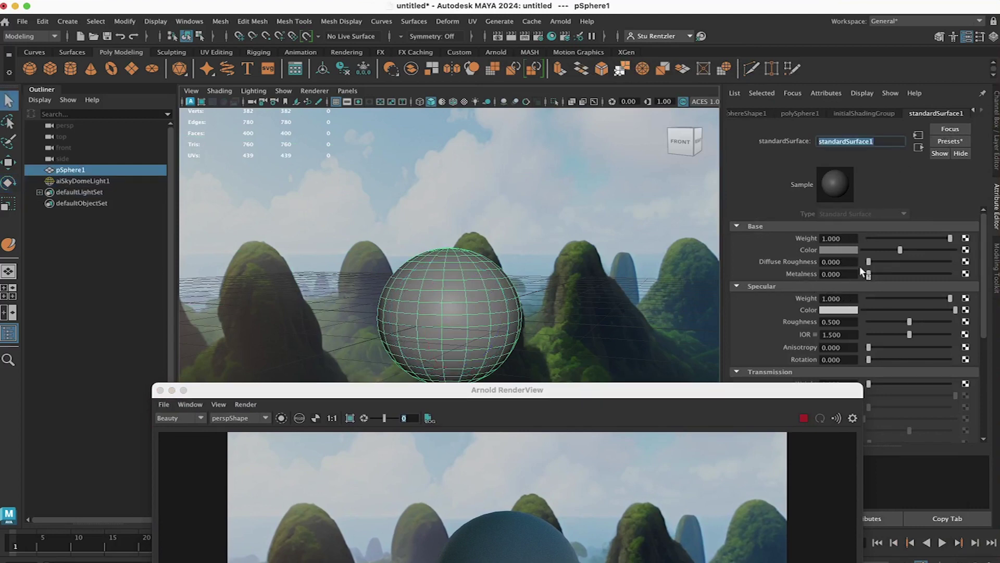
- Set the base metalness of the sphere's standardSurface1 material to 1.000, keeping the render window clear of the attributes
{"action": "left_click_drag", "start_coordinate": [672, 398], "coordinate": [393, 157]}
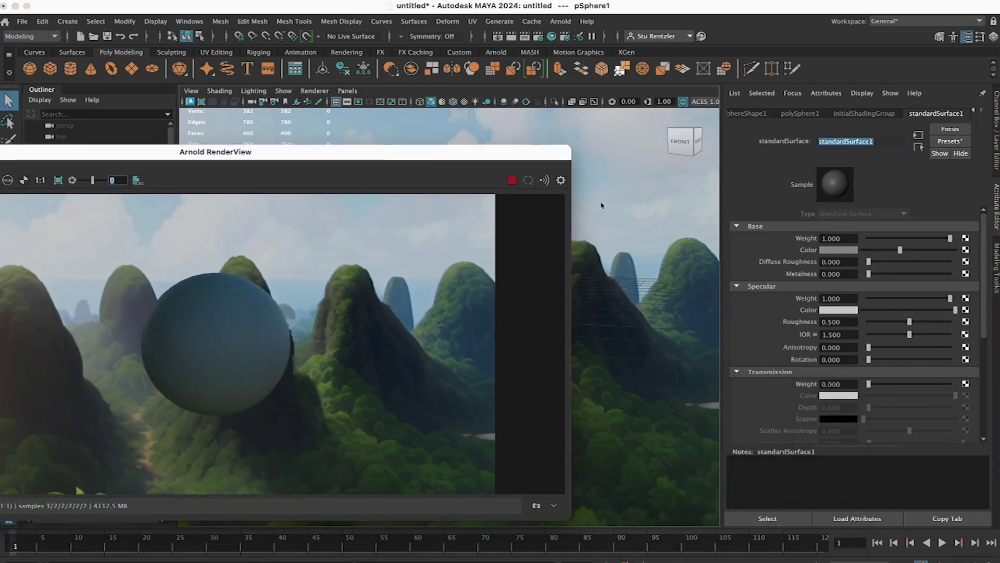
{"action": "left_click_drag", "start_coordinate": [868, 275], "coordinate": [955, 272]}
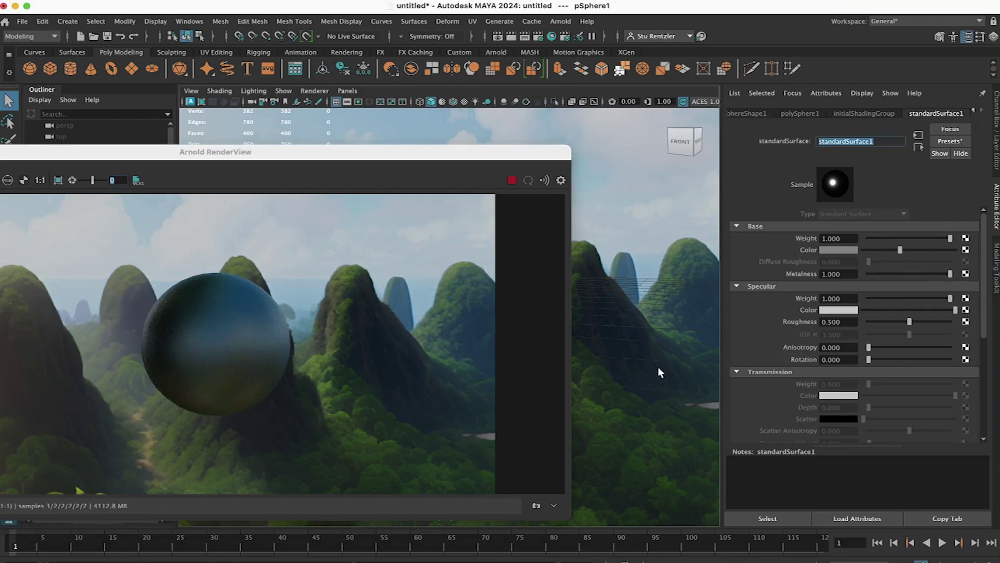
{"action": "double_click", "coordinate": [257, 157]}
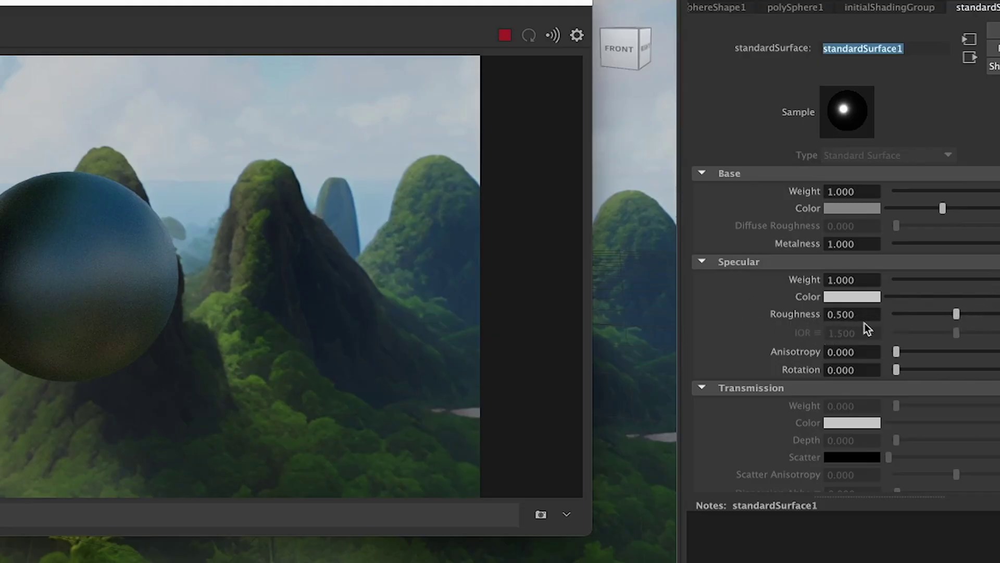
- Try the sphere material's specular roughness at 0.000 and 1.000, and settle on 0.442 for a blurred reflection
{"action": "left_click_drag", "start_coordinate": [957, 315], "coordinate": [885, 315]}
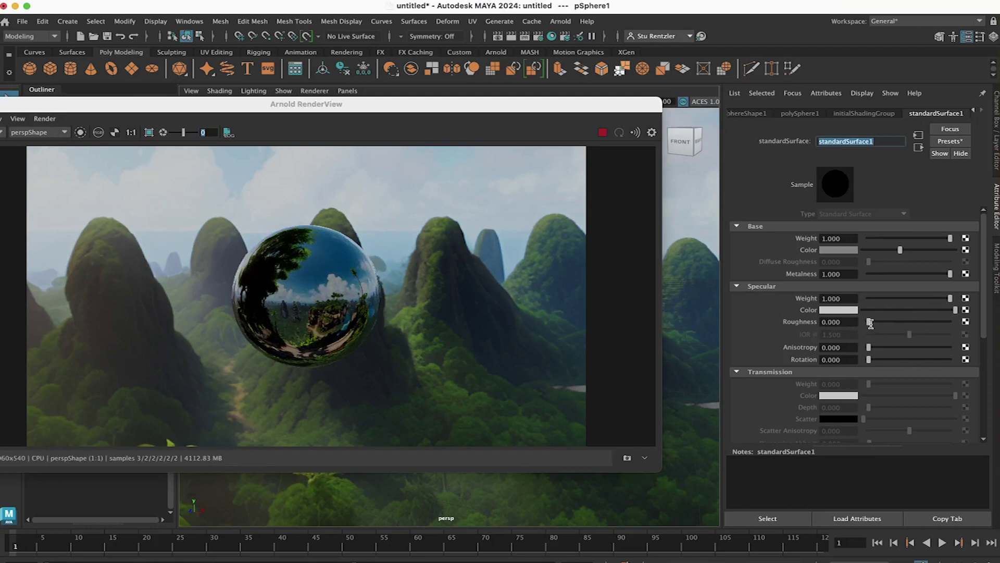
{"action": "left_click_drag", "start_coordinate": [869, 321], "coordinate": [951, 322]}
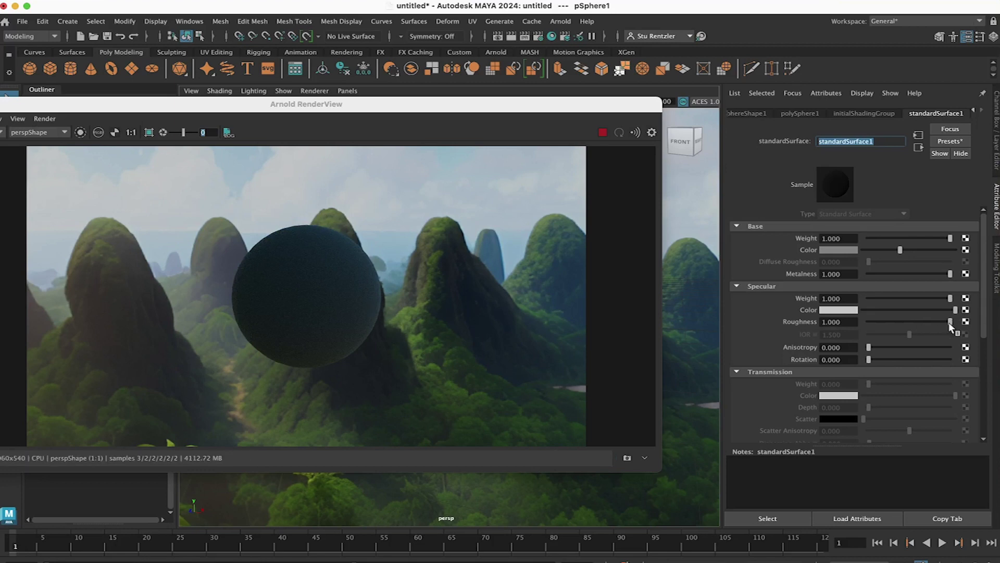
{"action": "left_click_drag", "start_coordinate": [950, 322], "coordinate": [901, 322]}
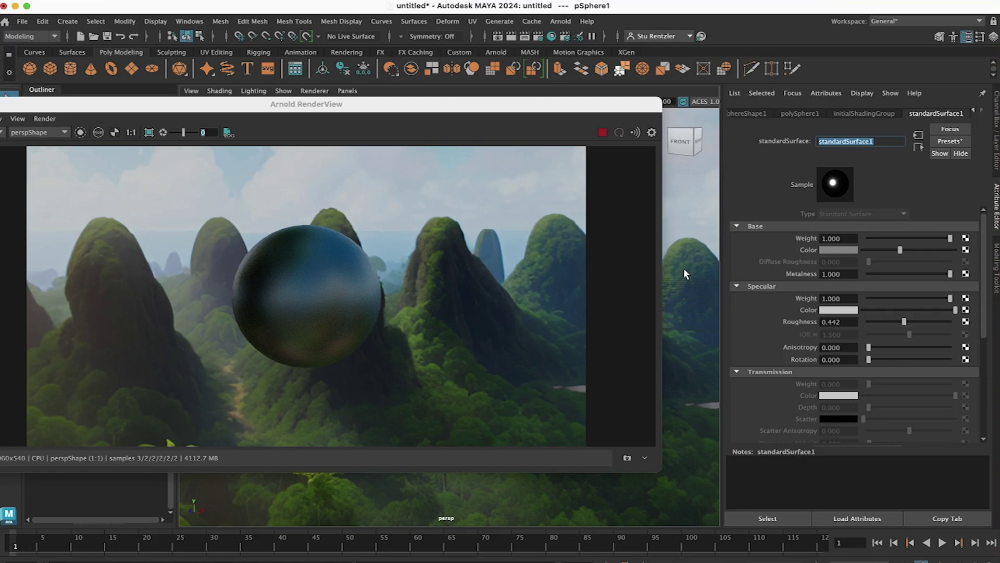
{"action": "left_click_drag", "start_coordinate": [574, 97], "coordinate": [591, 306]}
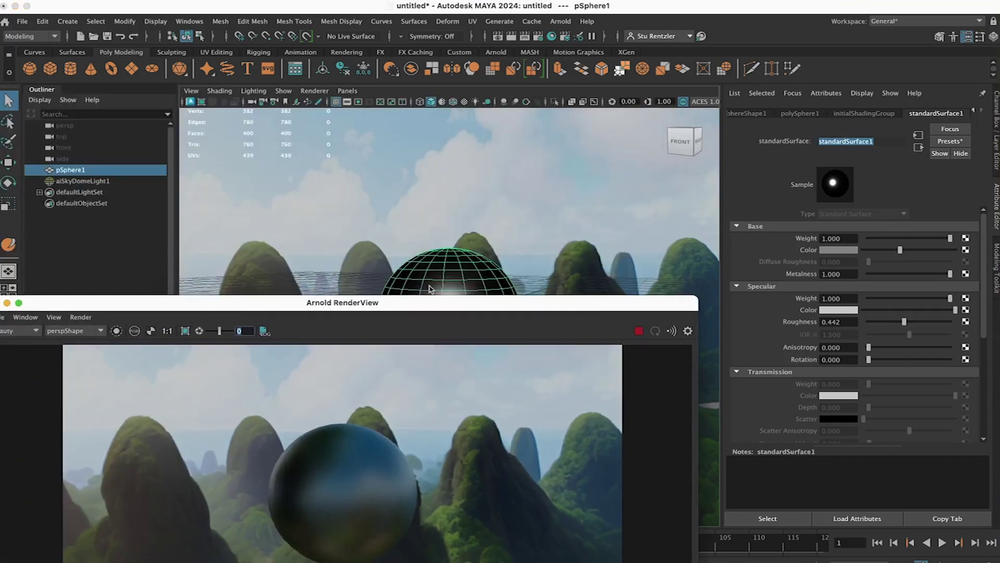
{"action": "right_click_drag", "start_coordinate": [454, 266], "coordinate": [442, 262]}
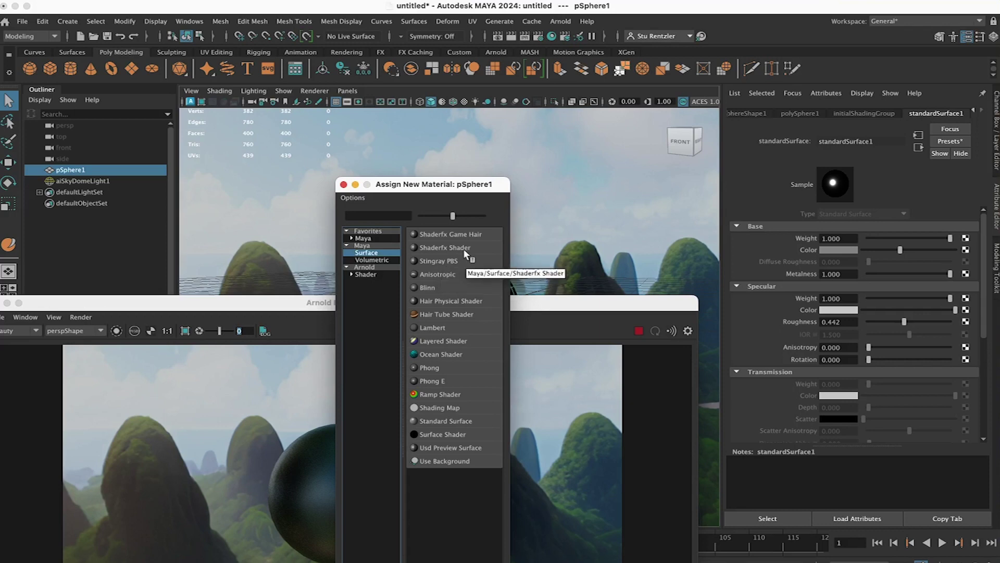
{"action": "left_click", "coordinate": [599, 229]}
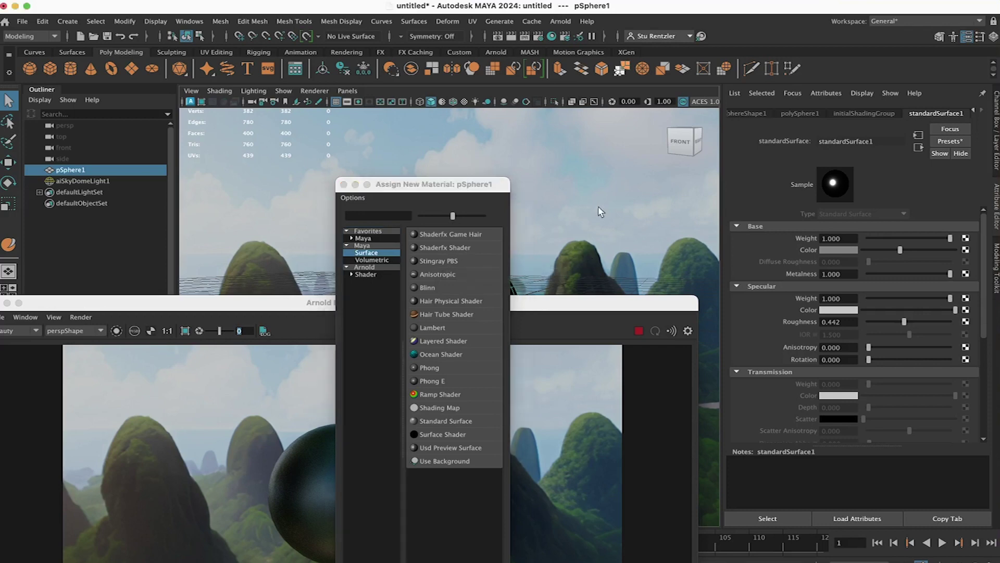
{"action": "left_click", "coordinate": [344, 184]}
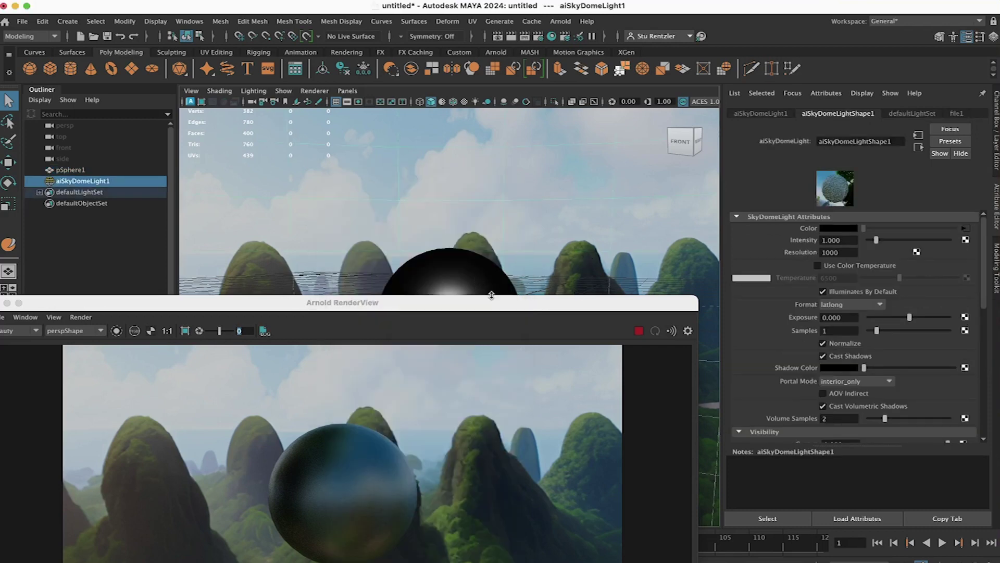
- Switch to Skybox Lab in Chrome and change the remix prompt to "jungle scene on an island with a very clear night with lots of stars"
{"action": "left_click_drag", "start_coordinate": [504, 304], "coordinate": [545, 119]}
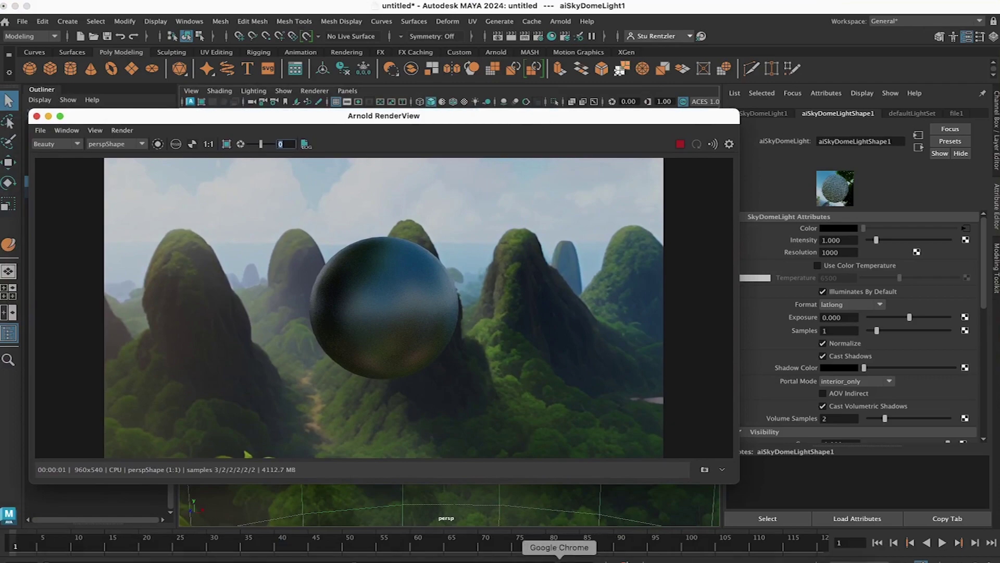
{"action": "left_click", "coordinate": [558, 553]}
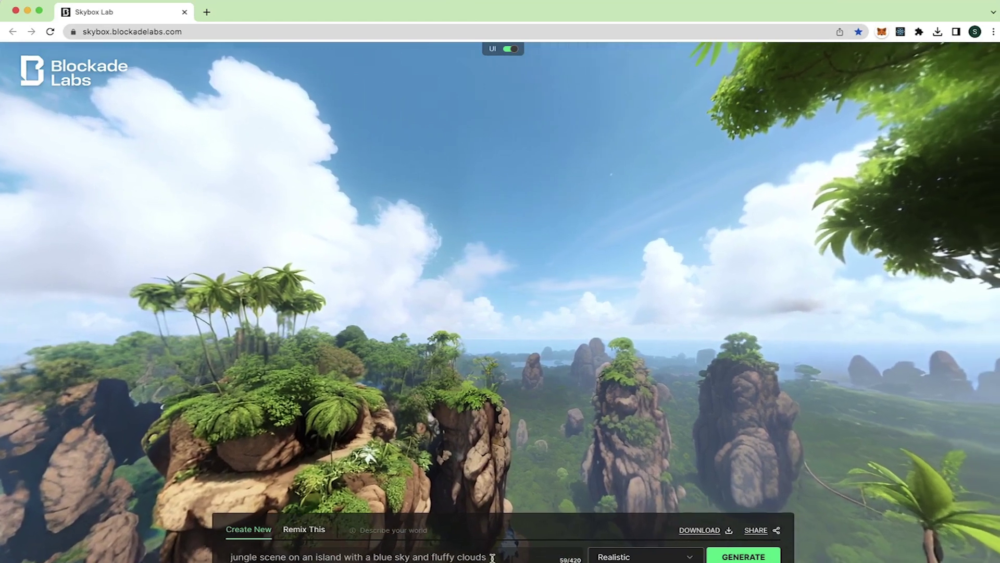
{"action": "left_click", "coordinate": [493, 554]}
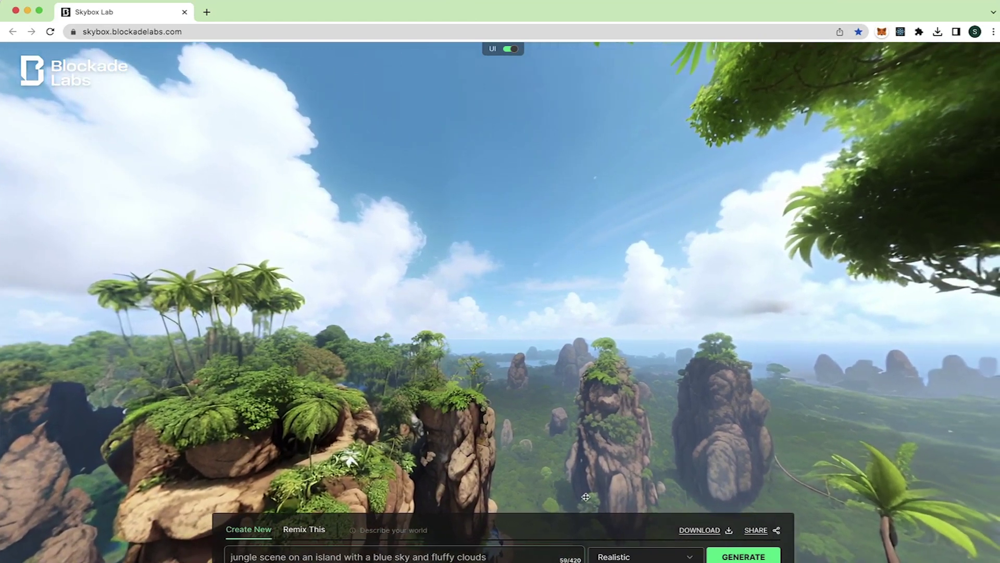
{"action": "left_click", "coordinate": [297, 530]}
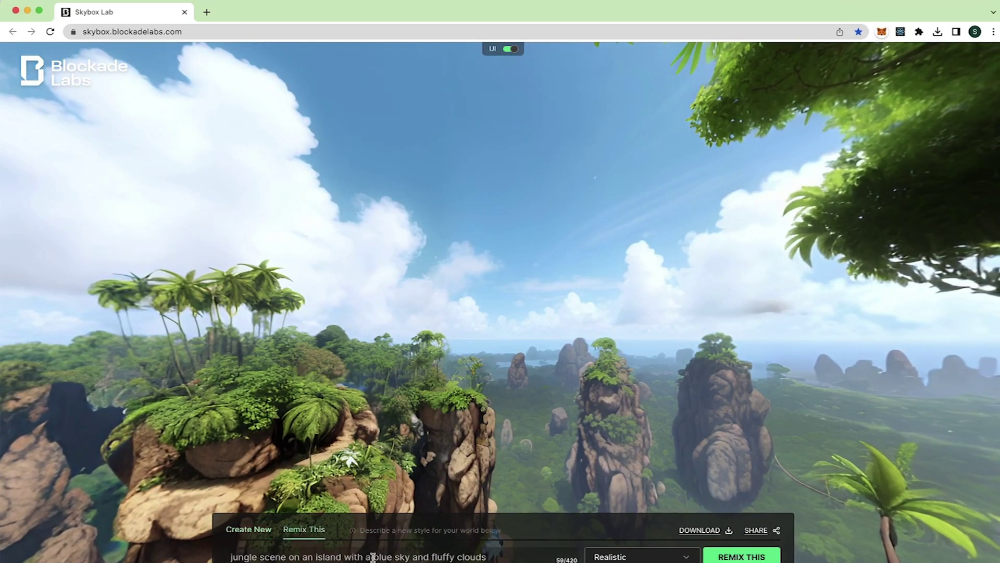
{"action": "left_click_drag", "start_coordinate": [370, 557], "coordinate": [522, 556]}
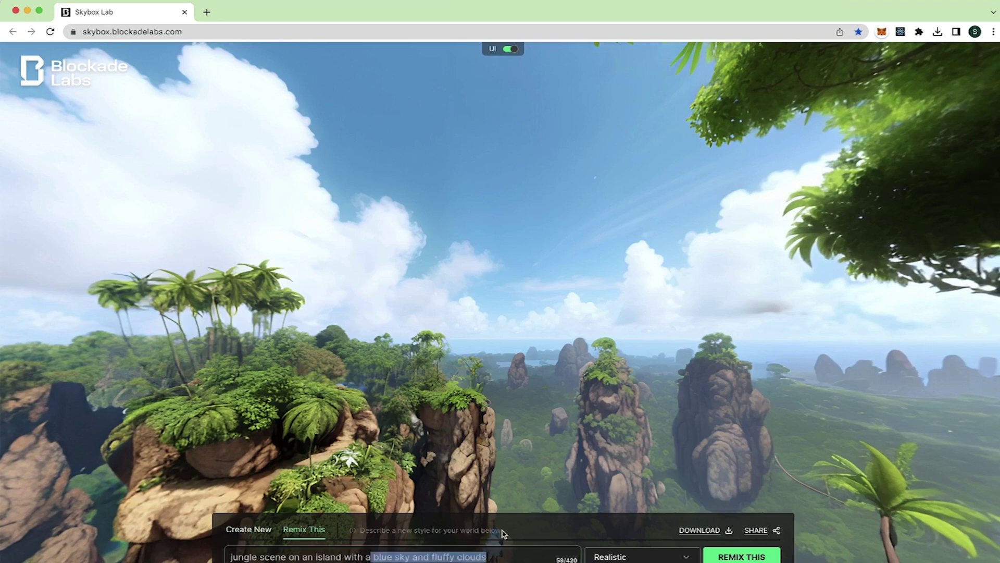
{"action": "key", "text": "BackSpace"}
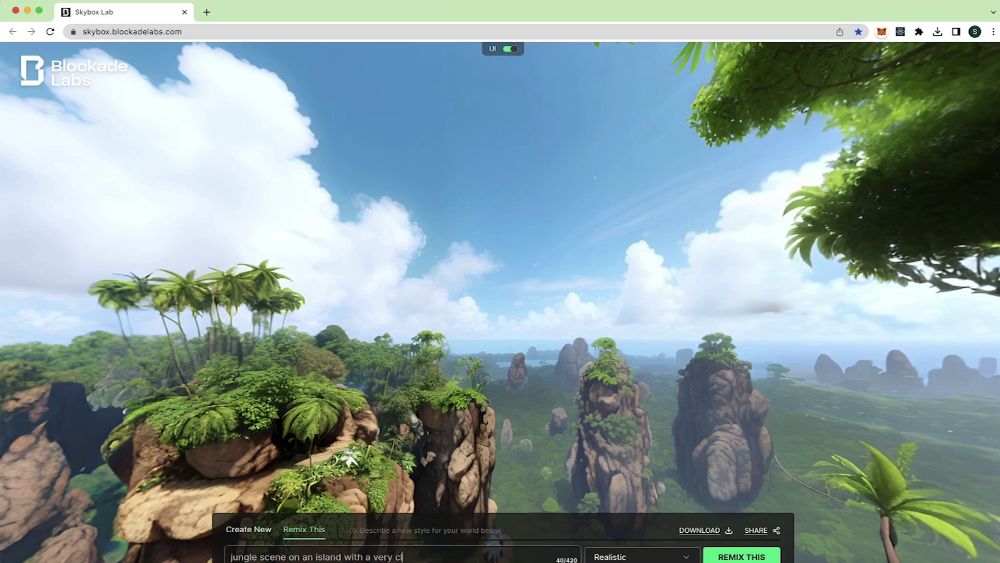
{"action": "type", "text": "very clear night with lots of stars"}
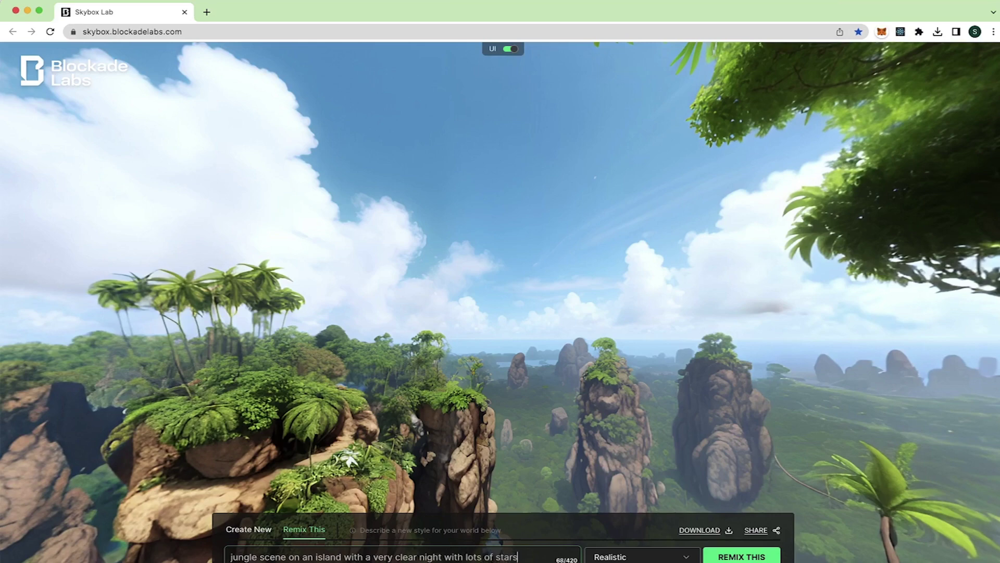
- Generate the Realistic night remix of the skybox, look around the scene and download it
{"action": "left_click", "coordinate": [741, 555]}
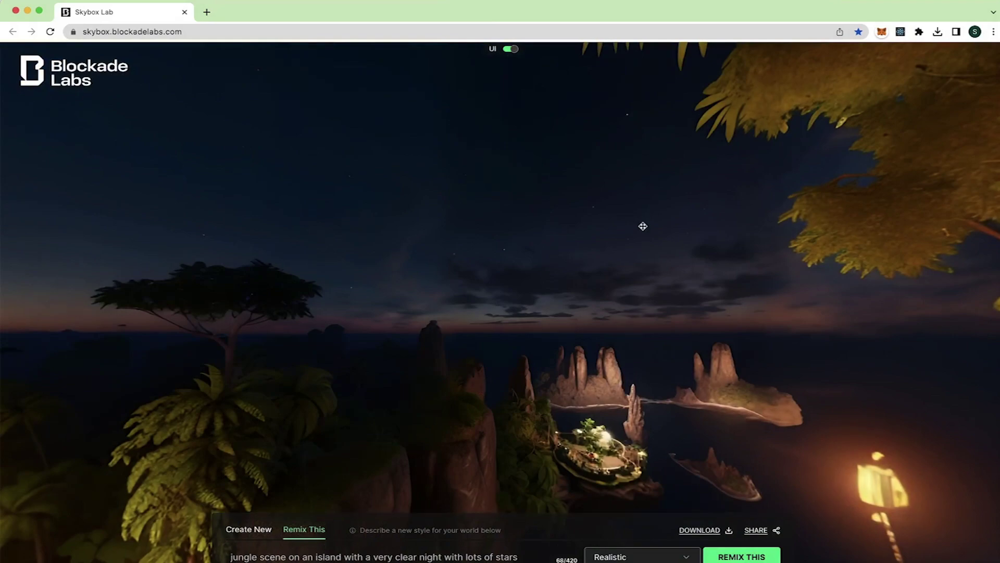
{"action": "left_click_drag", "start_coordinate": [643, 223], "coordinate": [552, 253]}
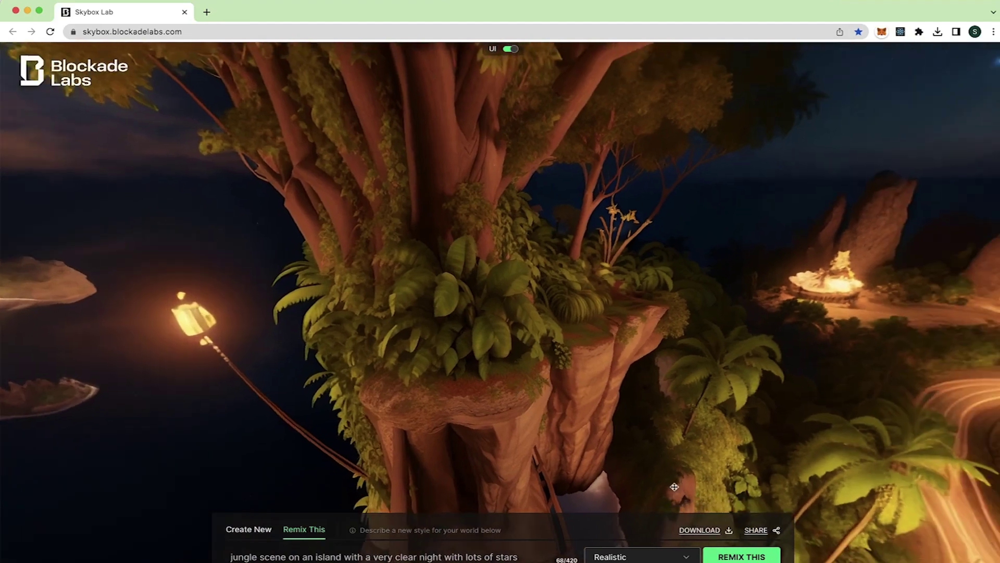
{"action": "left_click", "coordinate": [704, 531]}
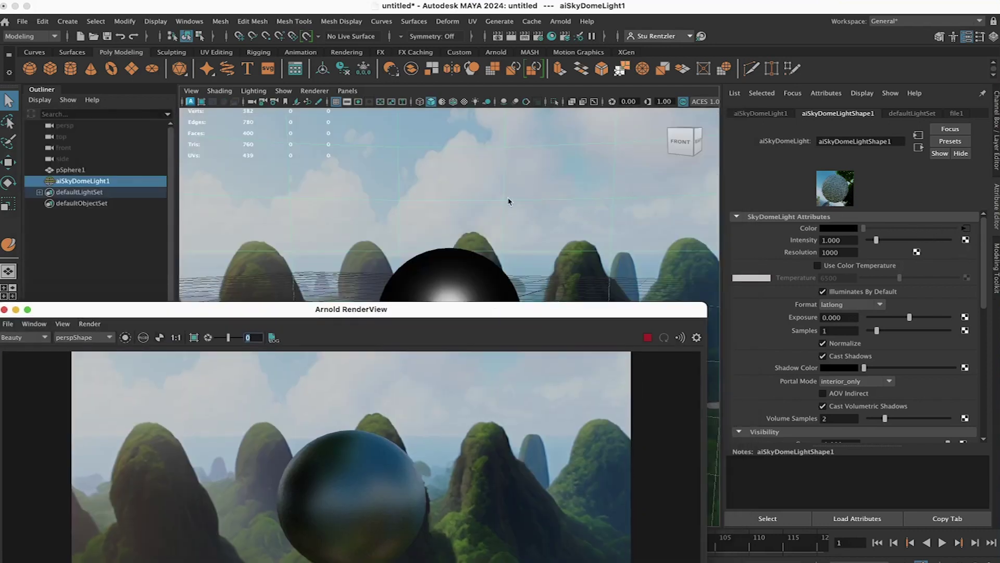
- In Maya, replace the skydome light's color texture image with realistic_jungle_scene_on_an_island_with_a_very_cl.jpeg from the Downloads folder
{"action": "left_click", "coordinate": [497, 191]}
{"action": "left_click_drag", "start_coordinate": [540, 303], "coordinate": [536, 132]}
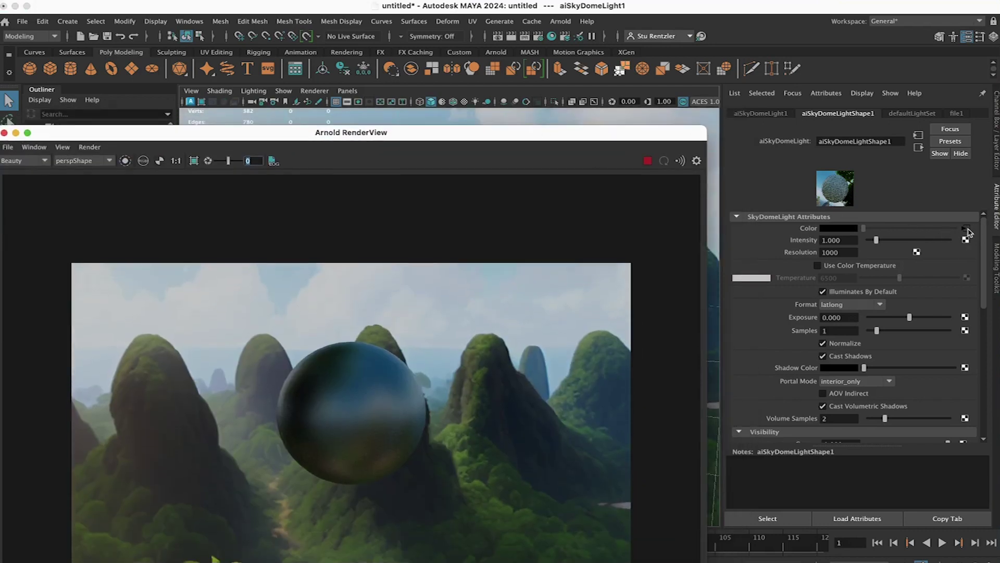
{"action": "left_click", "coordinate": [965, 228]}
{"action": "left_click", "coordinate": [967, 264]}
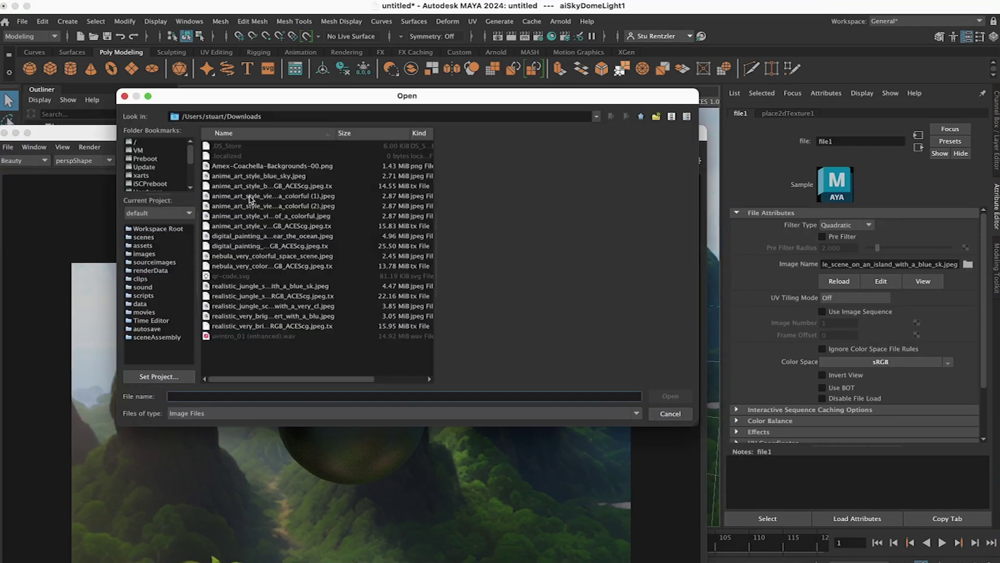
{"action": "double_click", "coordinate": [271, 305]}
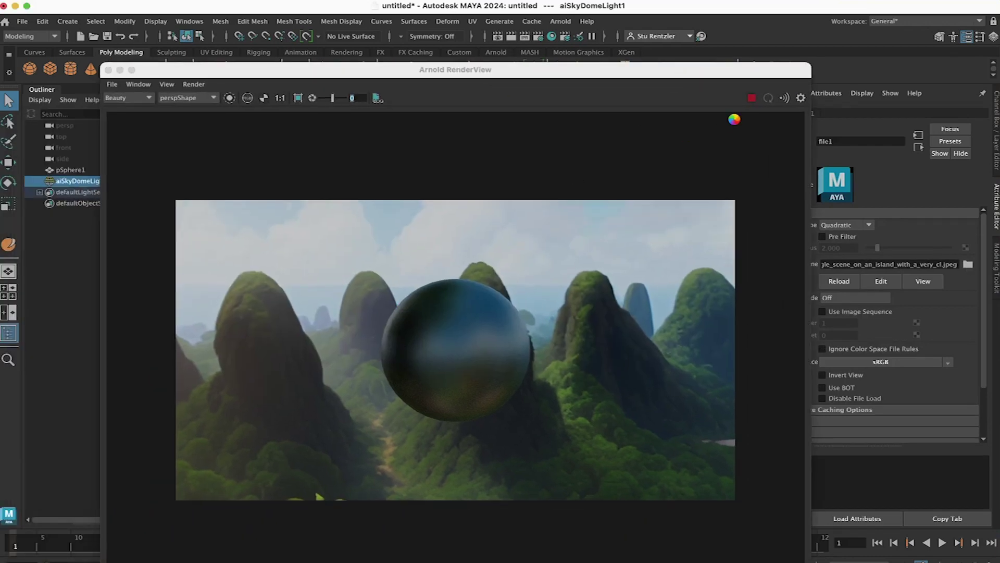